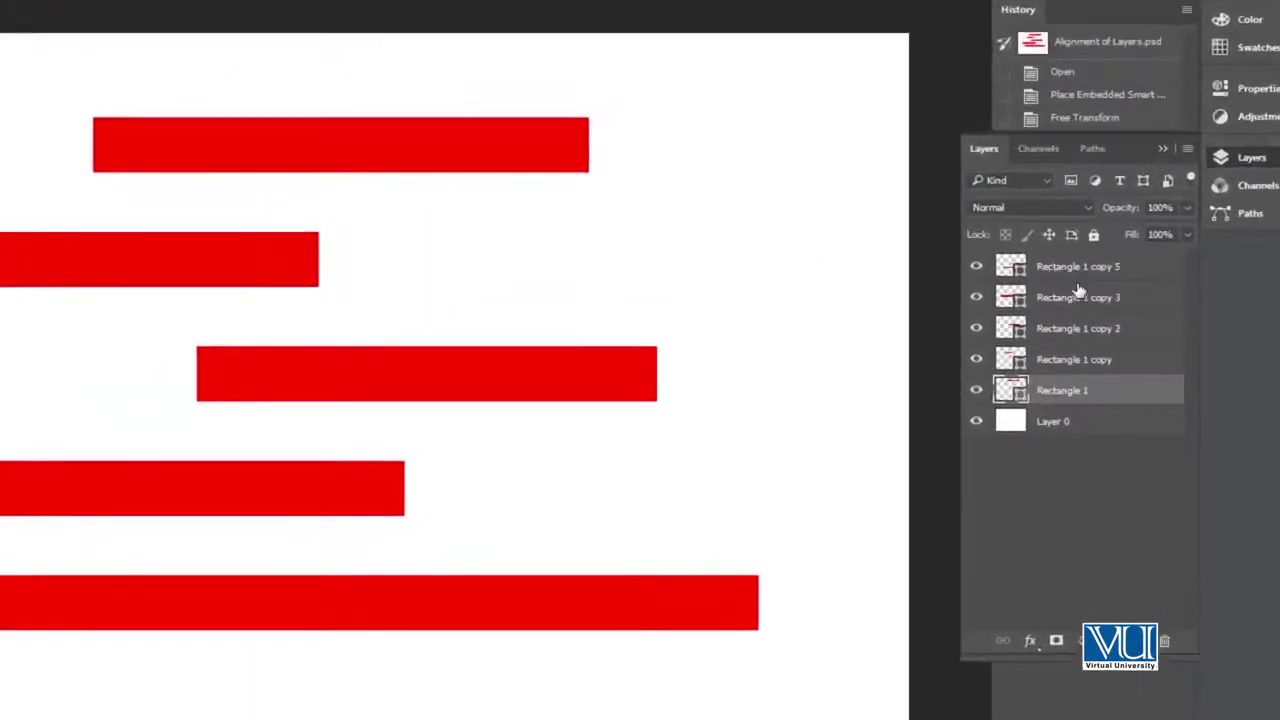
# Step: Select the five rectangle layers, Rectangle 1 copy 5 through Rectangle 1, together in the Layers panel
pyautogui.click(1078, 270)
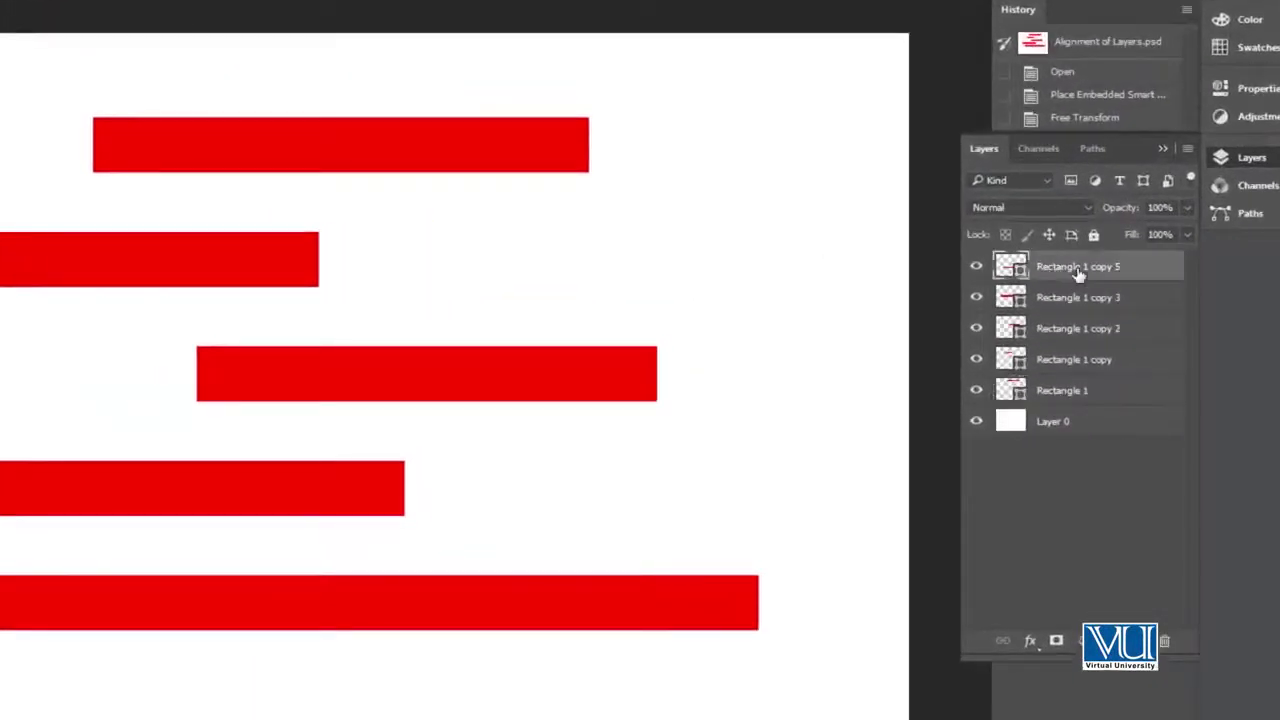
pyautogui.keyDown('shift'); pyautogui.click(1067, 395); pyautogui.keyUp('shift')
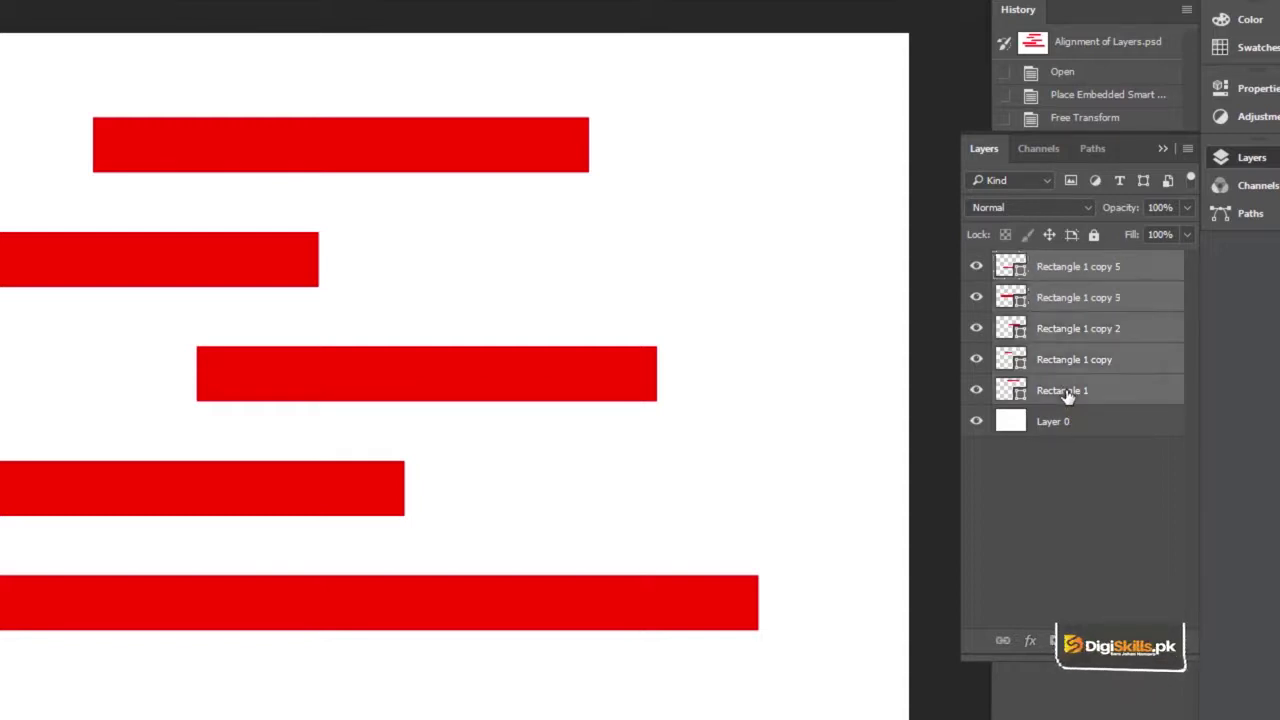
pyautogui.click(1067, 395)
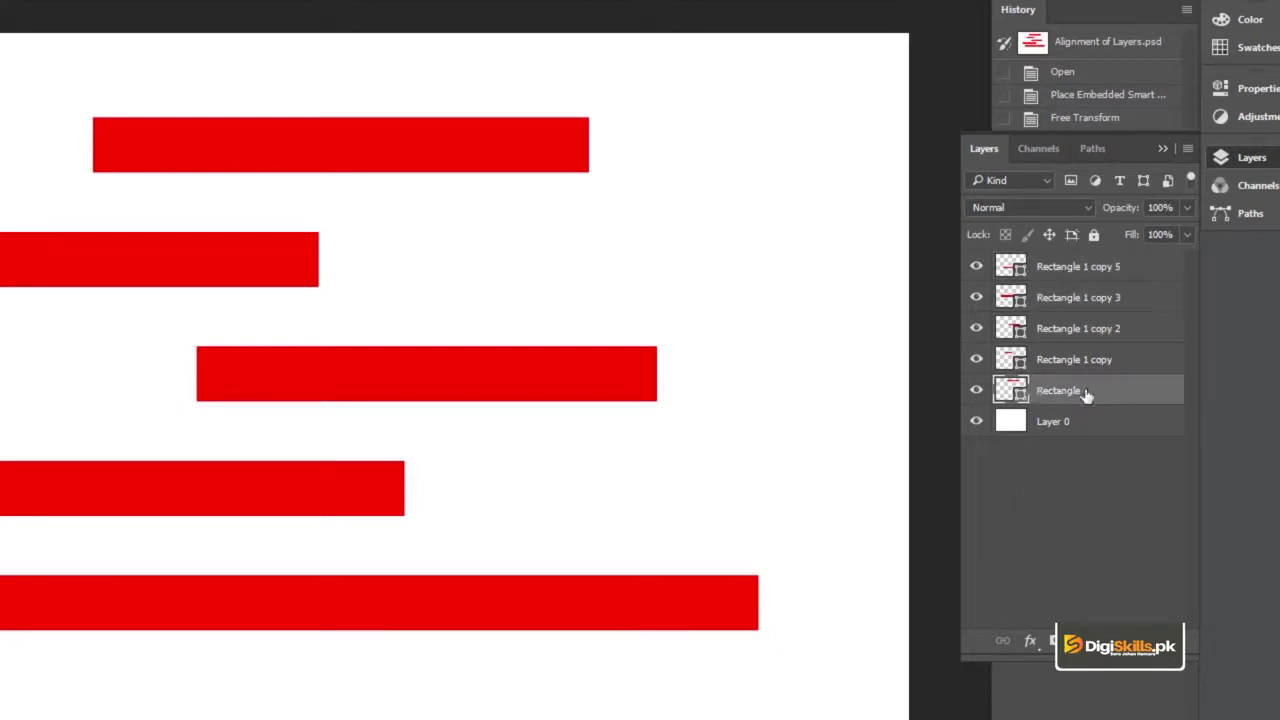
pyautogui.keyDown('shift'); pyautogui.click(1068, 267); pyautogui.keyUp('shift')
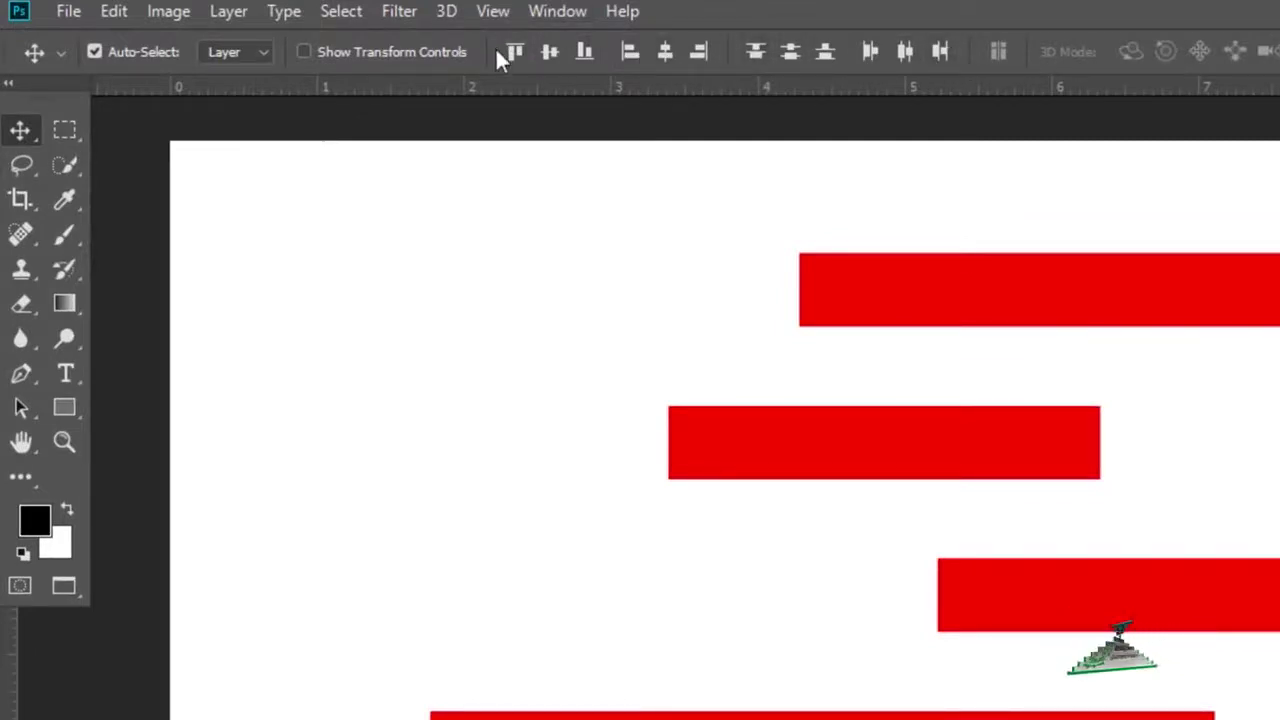
# Step: Shift the bars down-left, trial left- and right-edge alignment with undo, then align horizontal centres
pyautogui.moveTo(1016, 295); pyautogui.dragTo(988, 388)
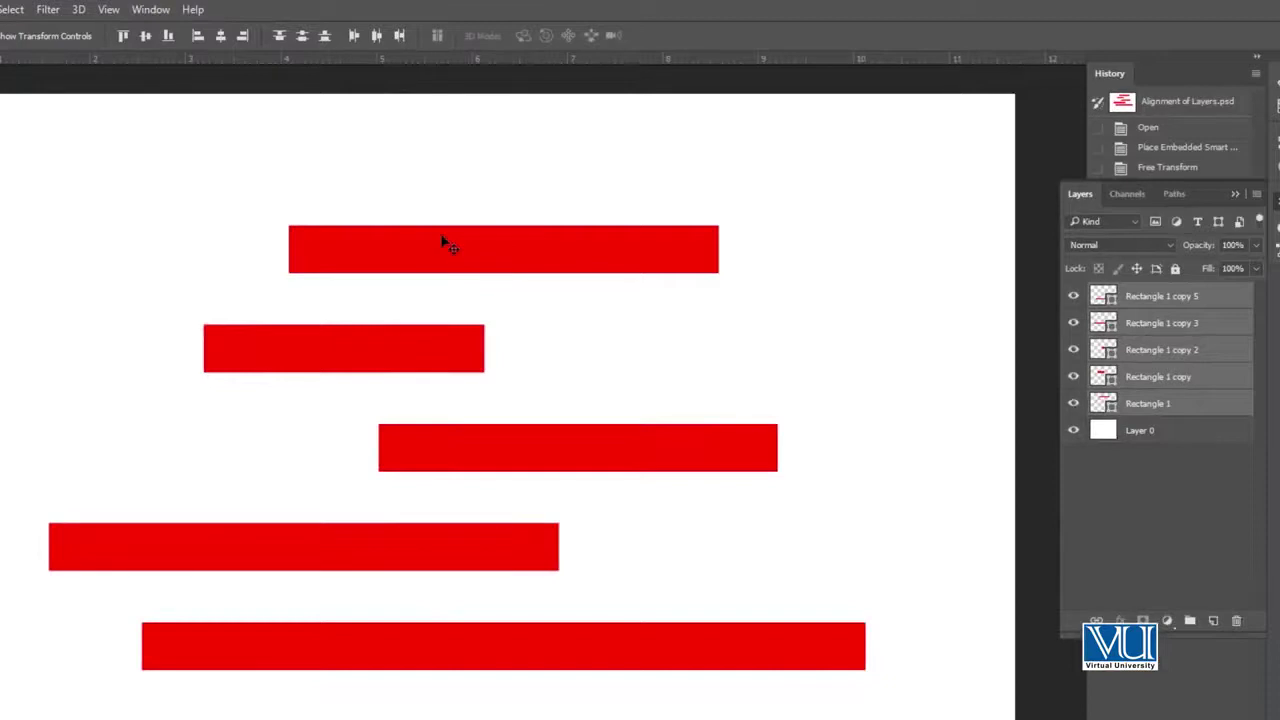
pyautogui.click(197, 38)
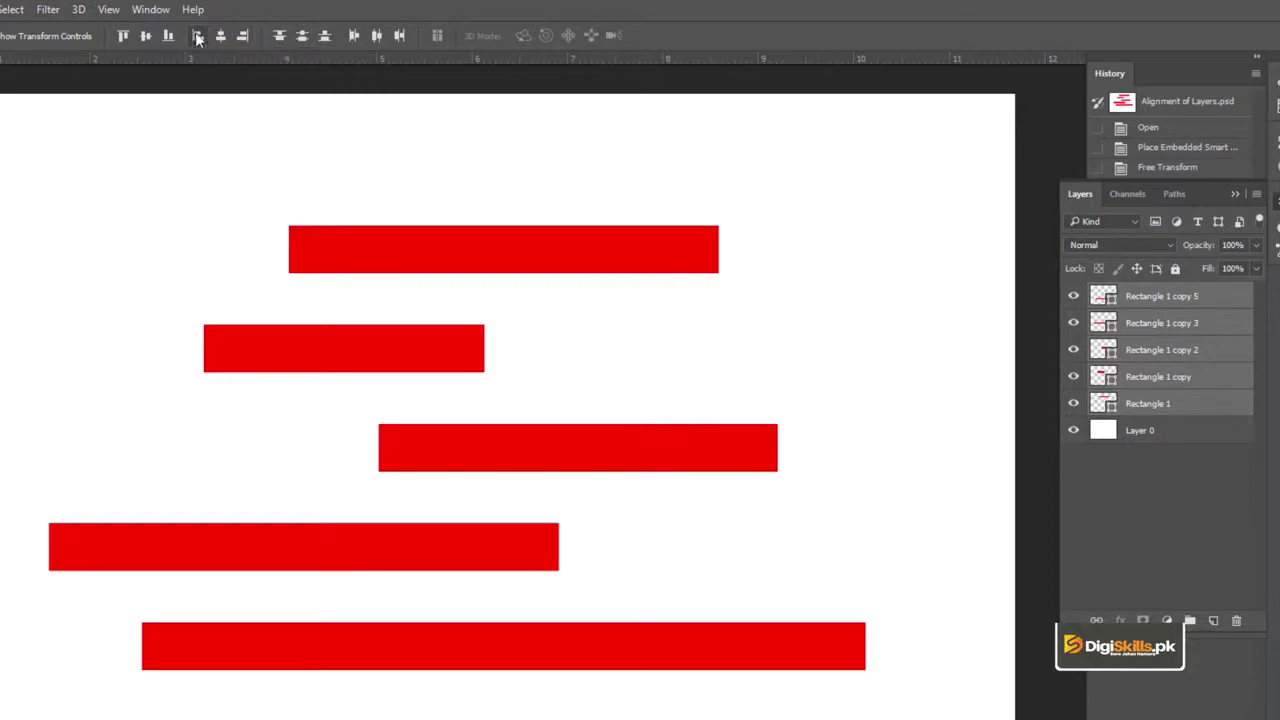
pyautogui.click(197, 38)
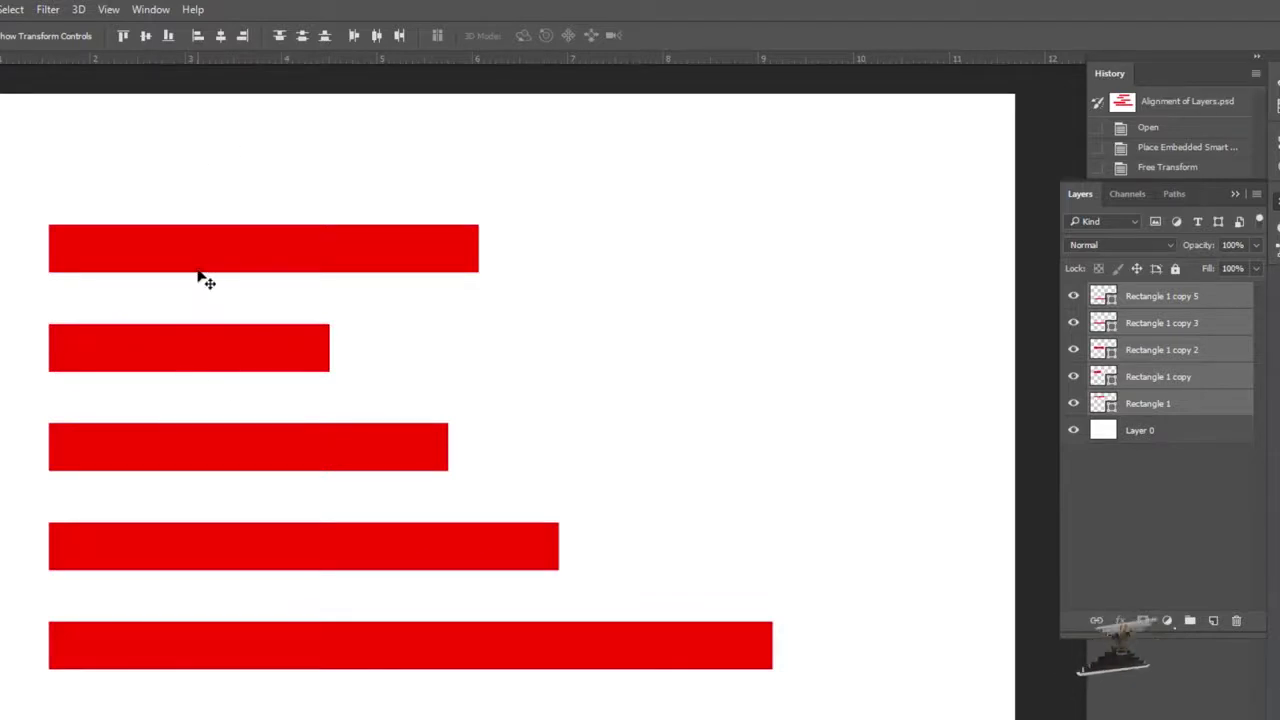
pyautogui.hotkey('ctrl', 'z')
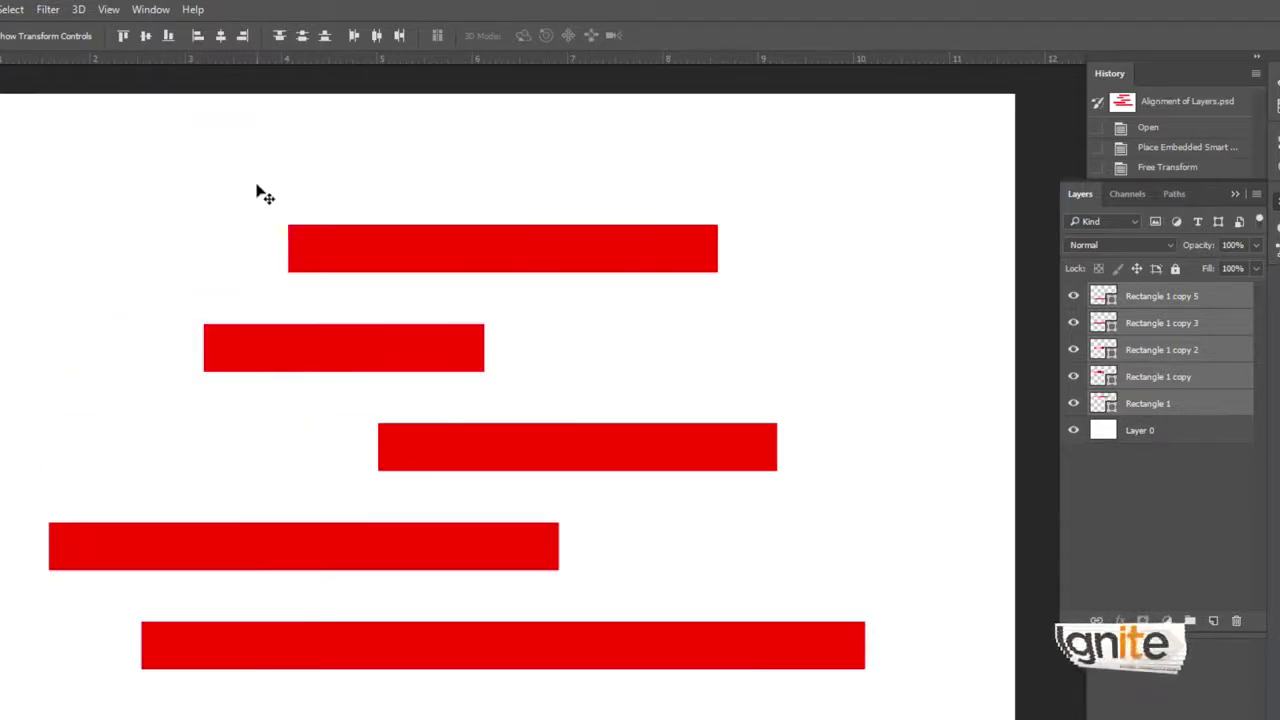
pyautogui.click(241, 37)
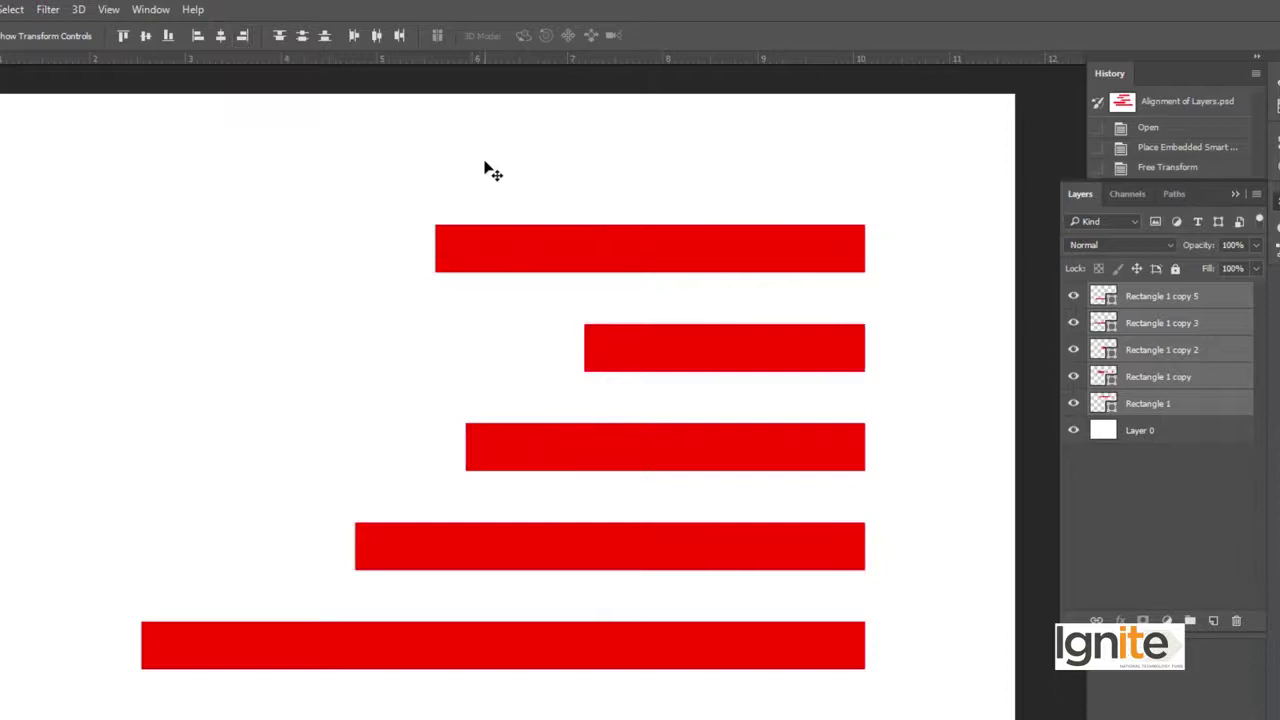
pyautogui.hotkey('ctrl', 'z')
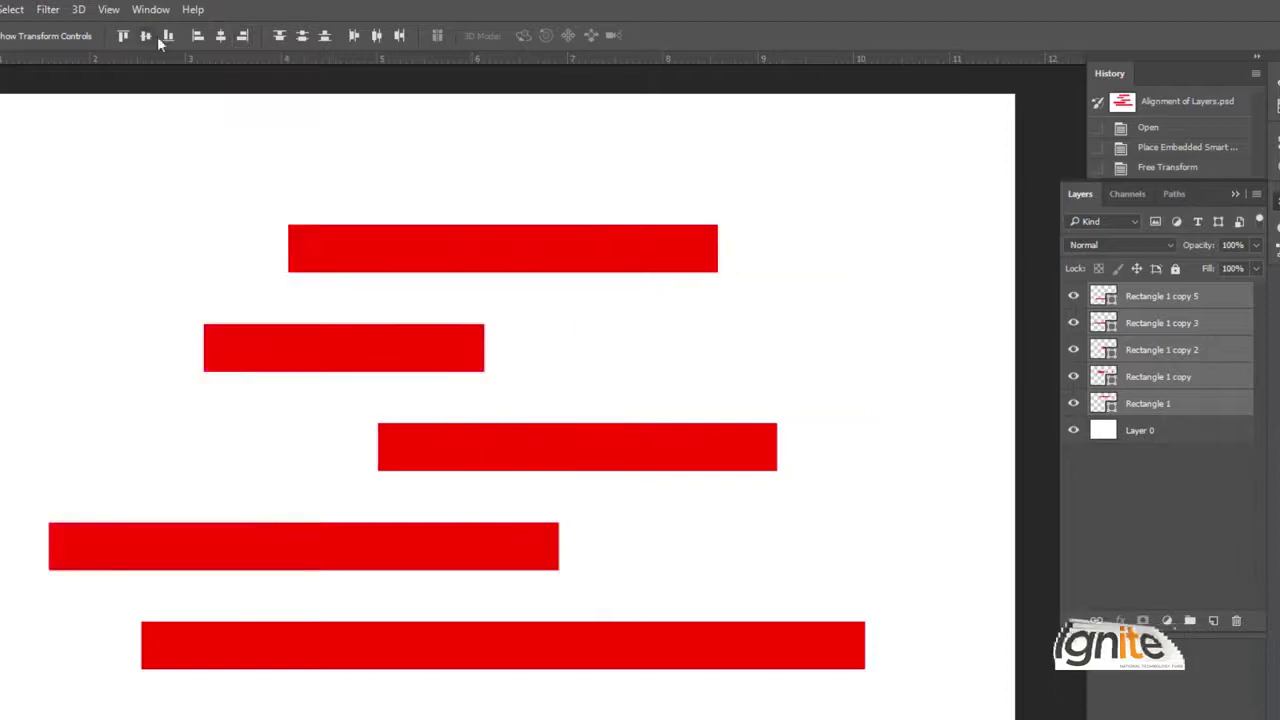
pyautogui.click(220, 37)
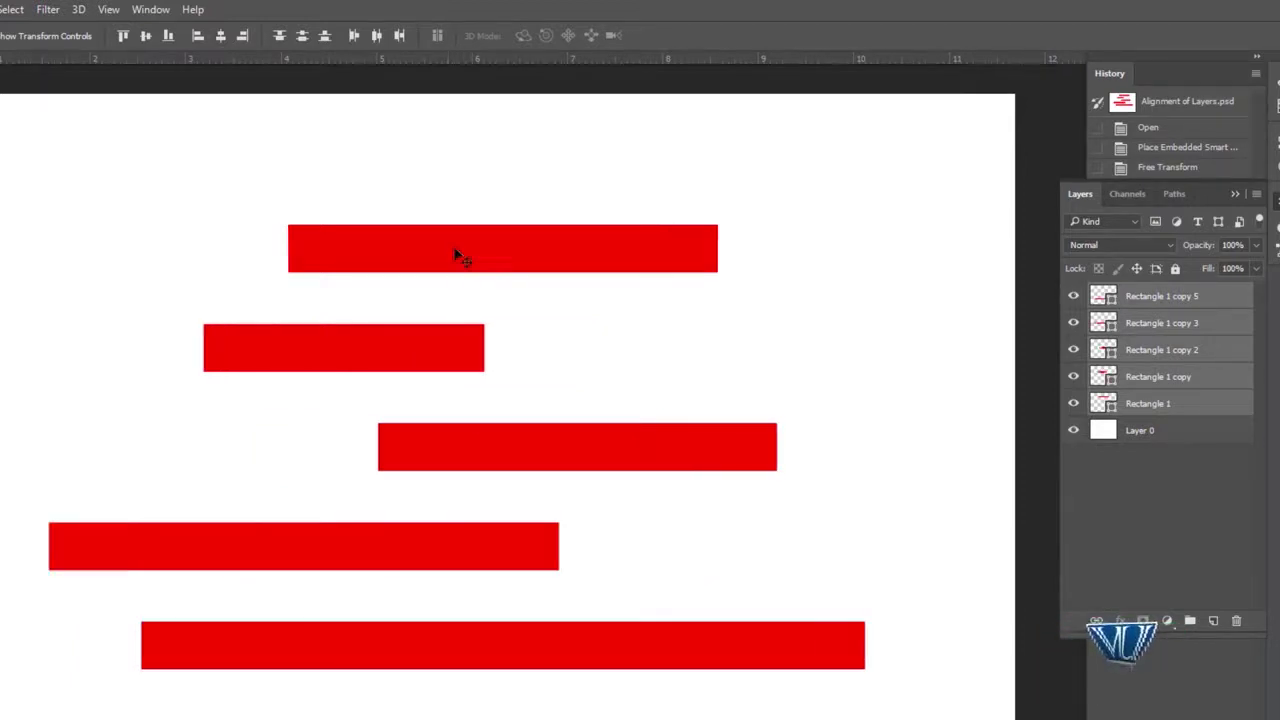
# Step: Undo the centre alignment and rotate all five bars -90° so they stand upright
pyautogui.press('ctrl')
pyautogui.hotkey('ctrl', 't')
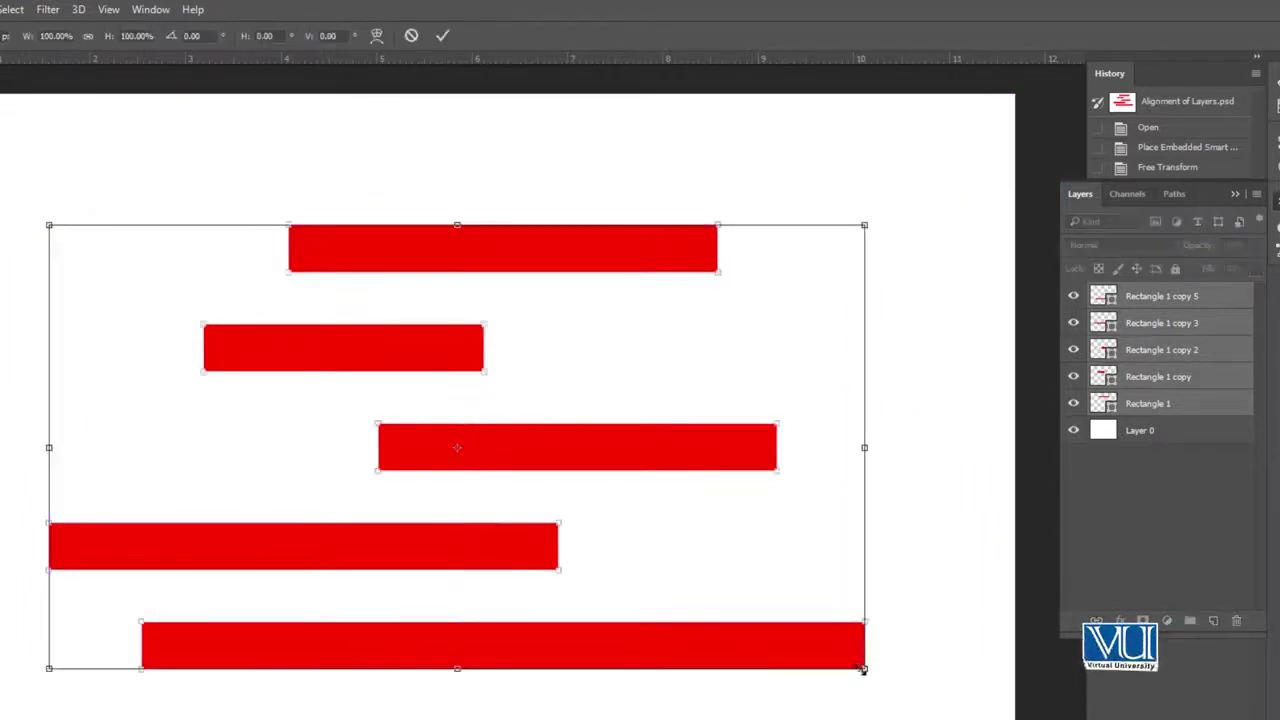
pyautogui.moveTo(879, 674); pyautogui.dragTo(427, 413)
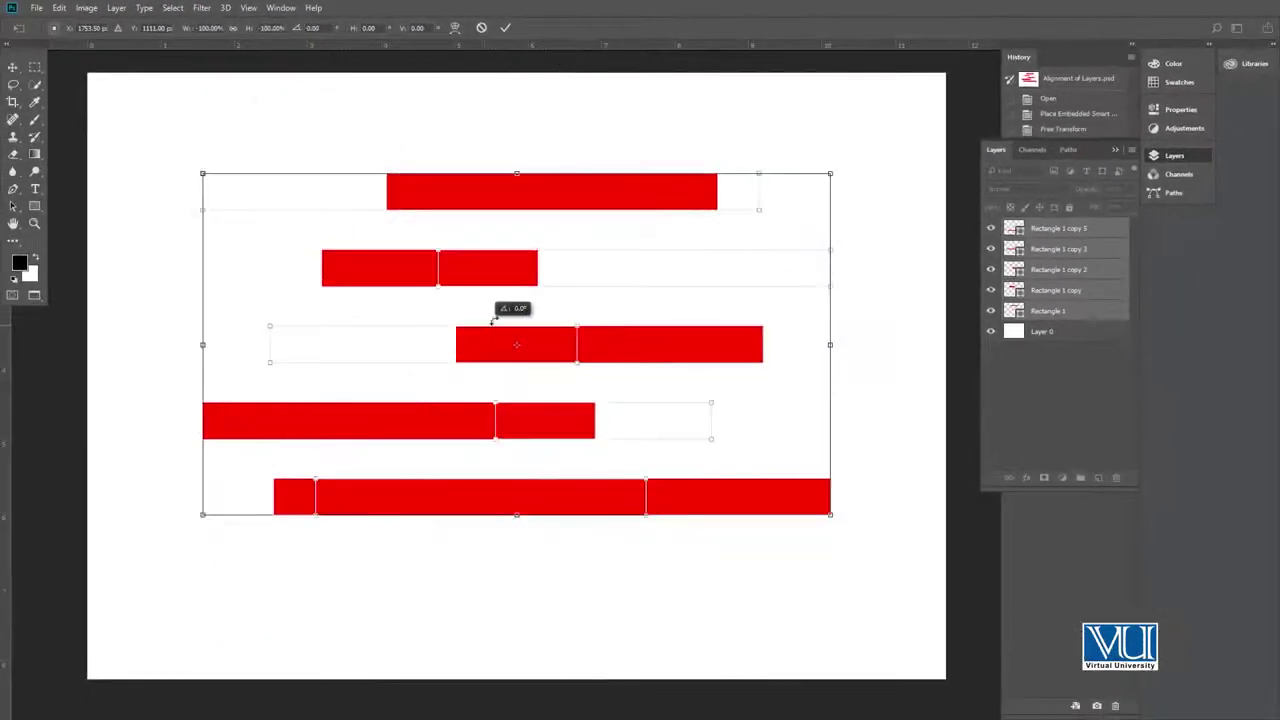
pyautogui.moveTo(492, 318); pyautogui.dragTo(521, 316)
pyautogui.press('Return')
pyautogui.press('c')
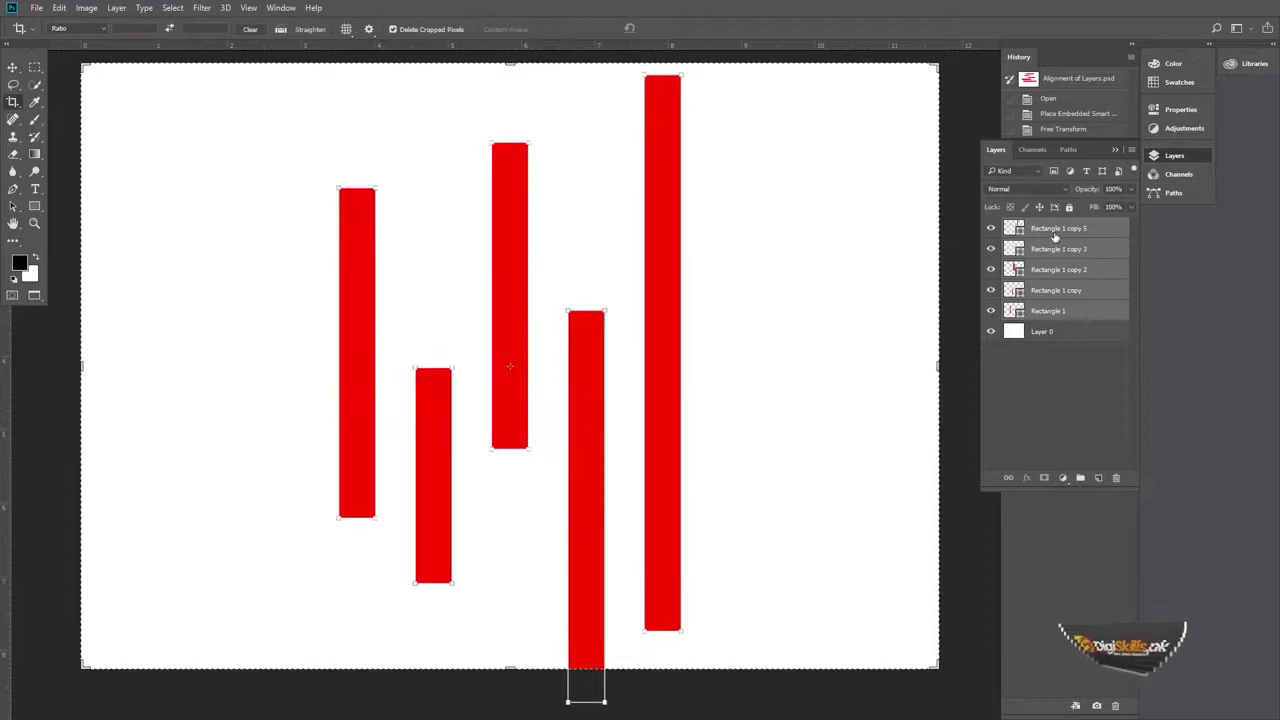
# Step: Choose Don't Crop to leave the image uncut, then zoom in on the vertical bars
pyautogui.click(543, 313)
pyautogui.press('v')
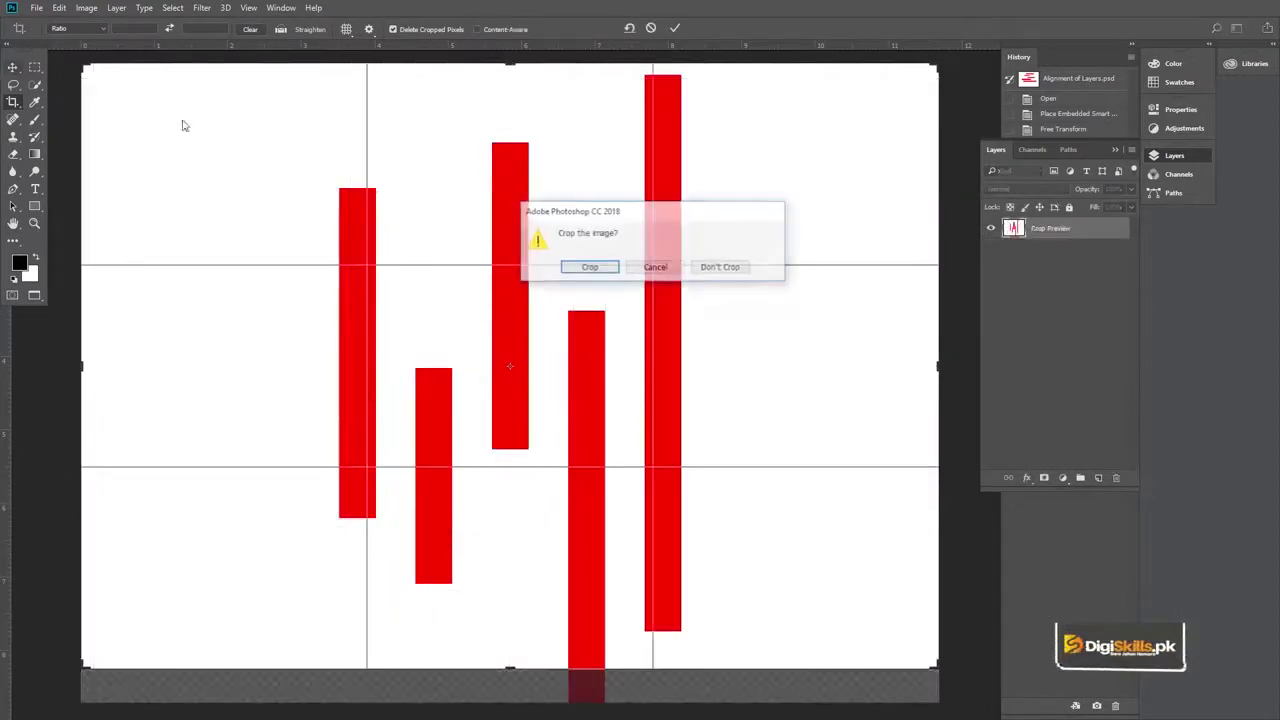
pyautogui.click(721, 267)
pyautogui.press('z')
pyautogui.keyDown('alt'); pyautogui.click(583, 285); pyautogui.keyUp('alt')
pyautogui.click(584, 289)
# Step: Fit the canvas on screen and reselect all five rectangle layers with the Move tool
pyautogui.press('v')
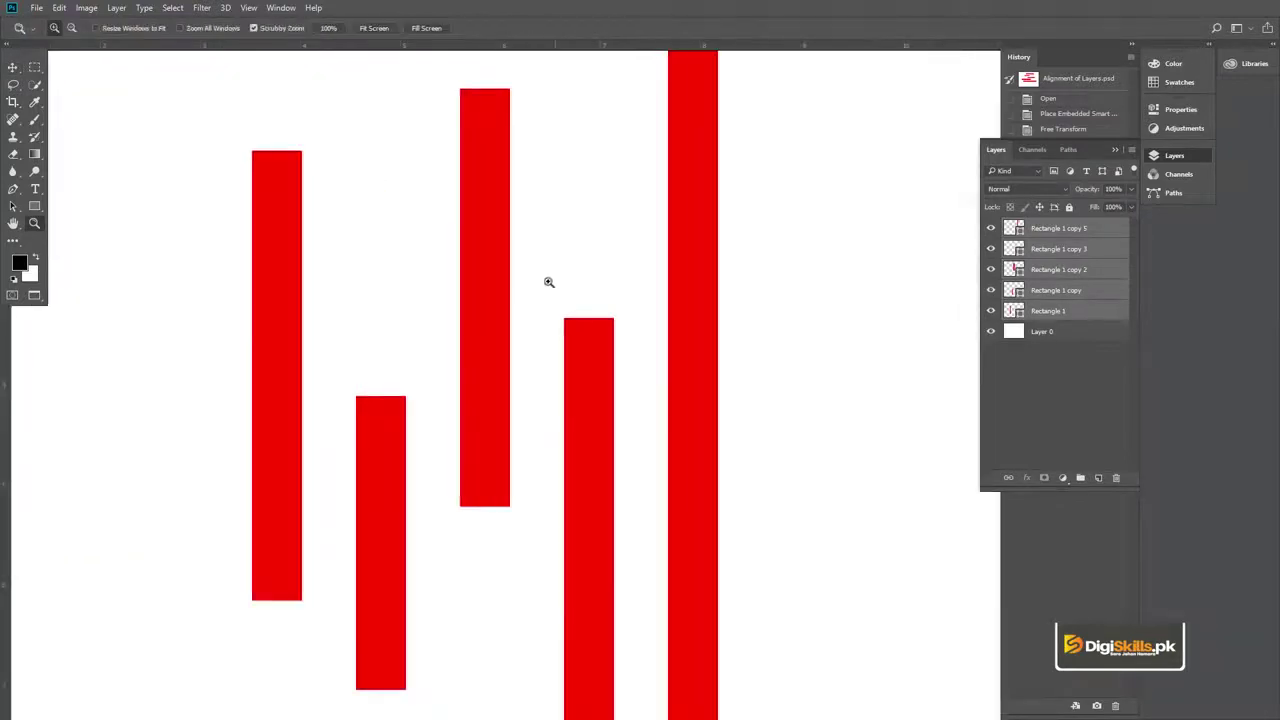
pyautogui.hotkey('ctrl', '0')
pyautogui.click(1045, 233)
pyautogui.keyDown('shift'); pyautogui.click(1050, 313); pyautogui.keyUp('shift')
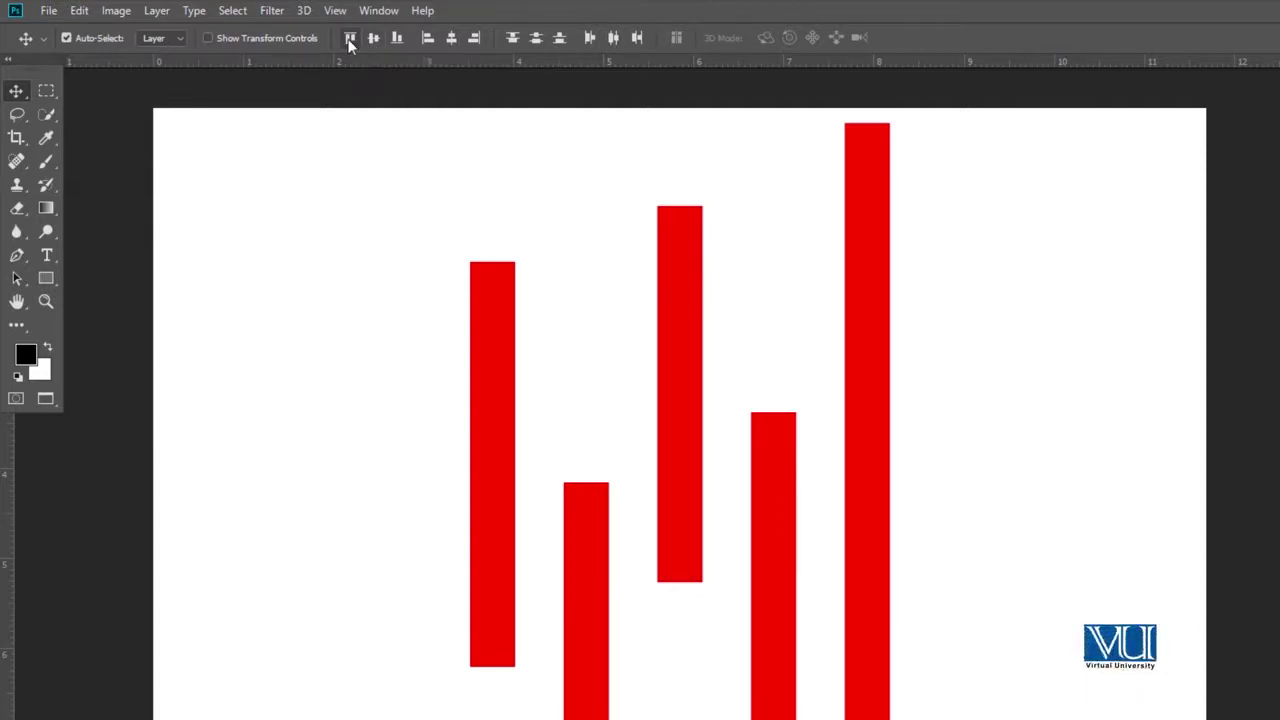
pyautogui.click(350, 40)
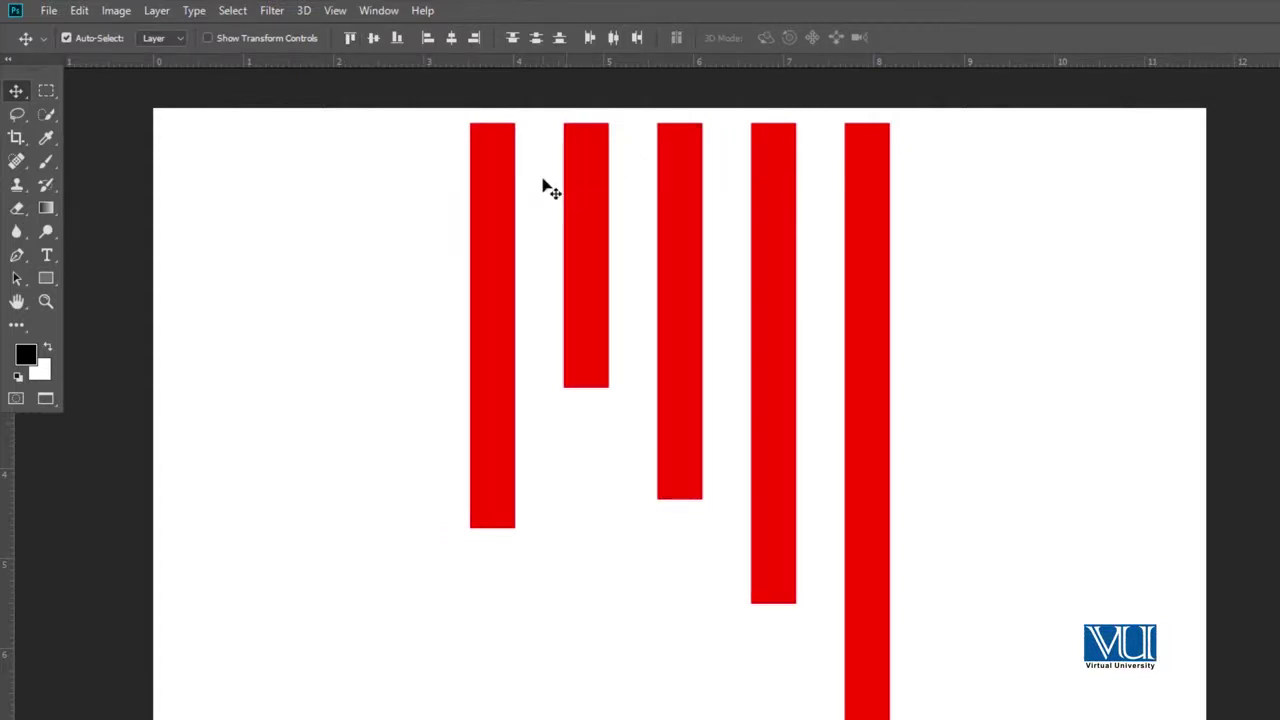
pyautogui.hotkey('ctrl', 'z')
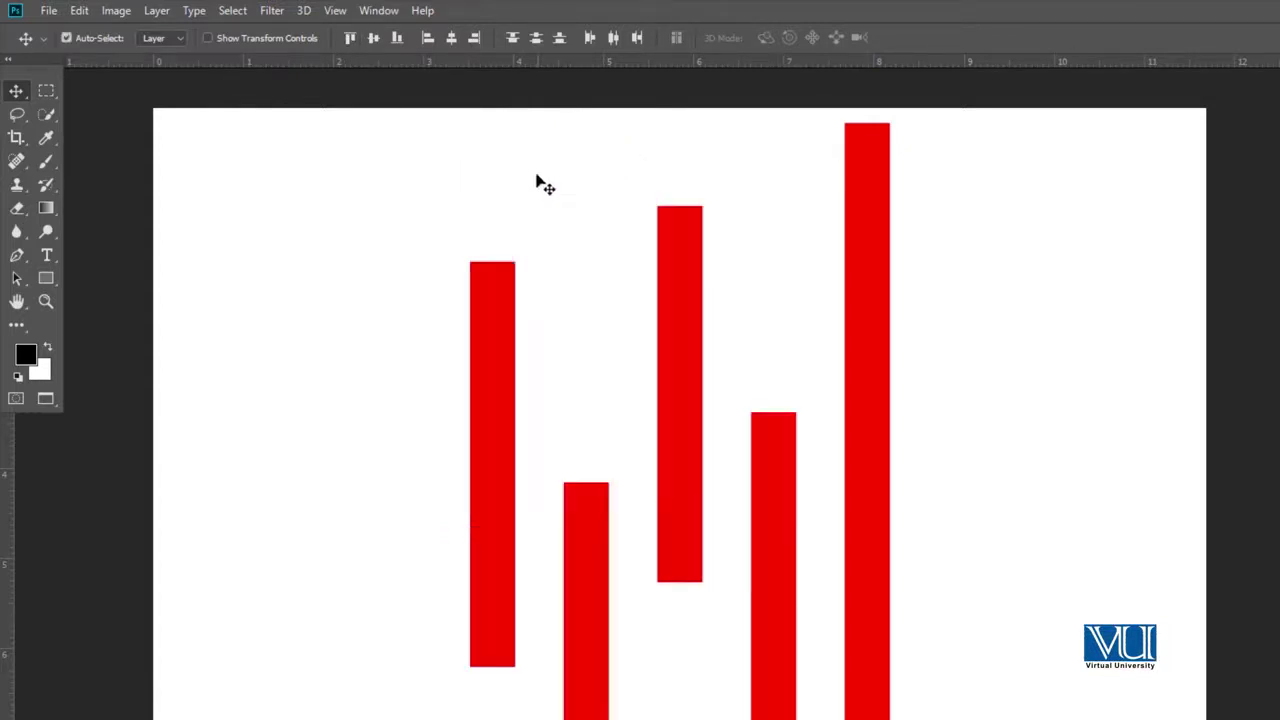
# Step: Try aligning the bars on their bottom edges and moving them up, then undo
pyautogui.click(397, 37)
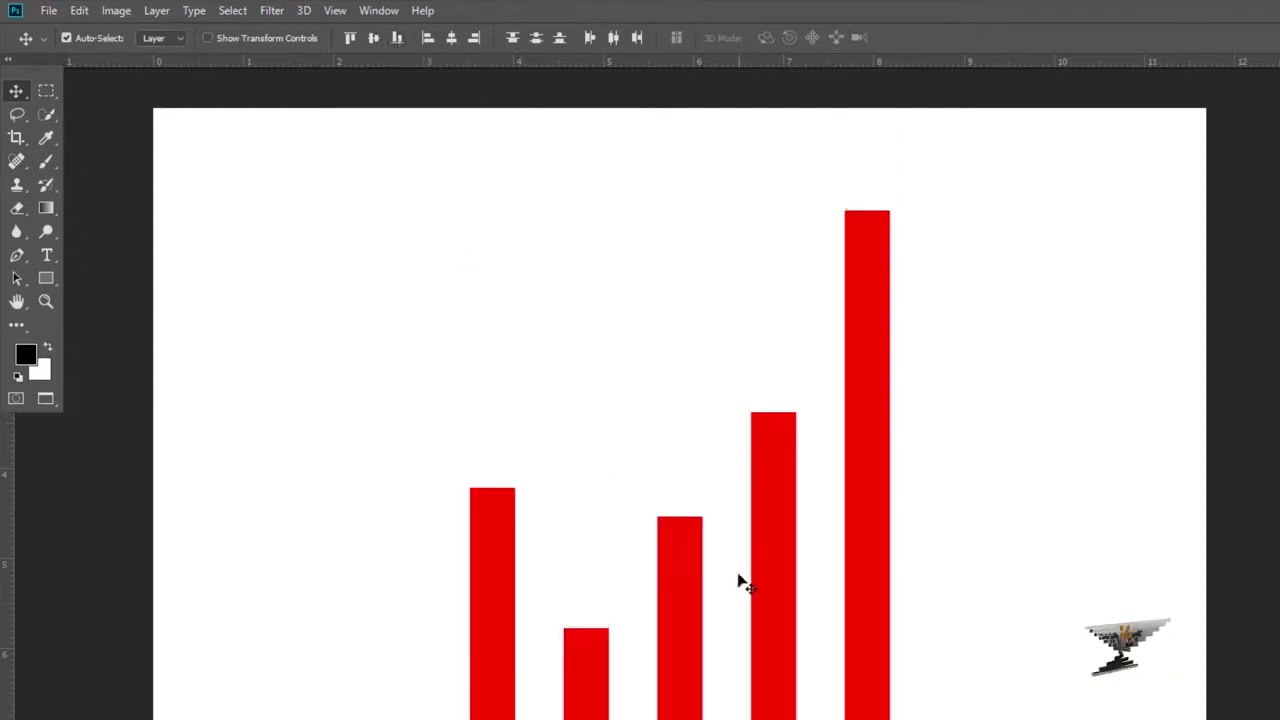
pyautogui.hotkey('ctrl', 't')
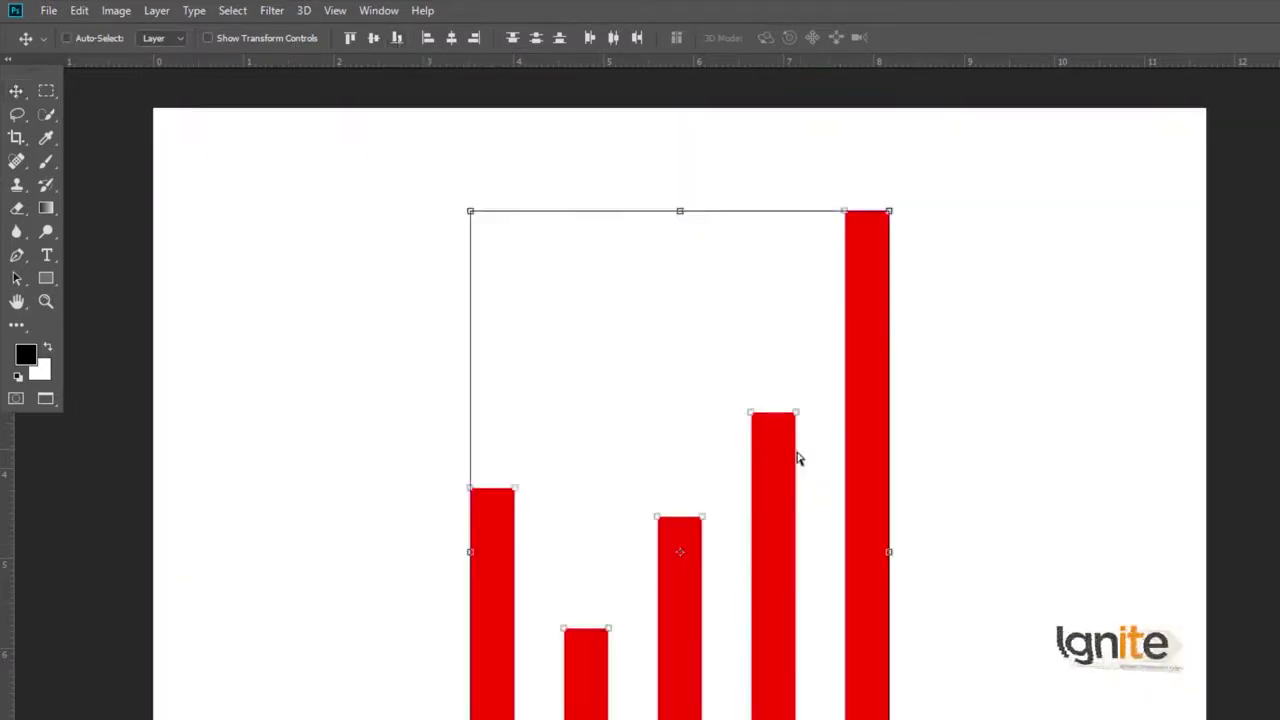
pyautogui.moveTo(788, 464); pyautogui.dragTo(784, 391)
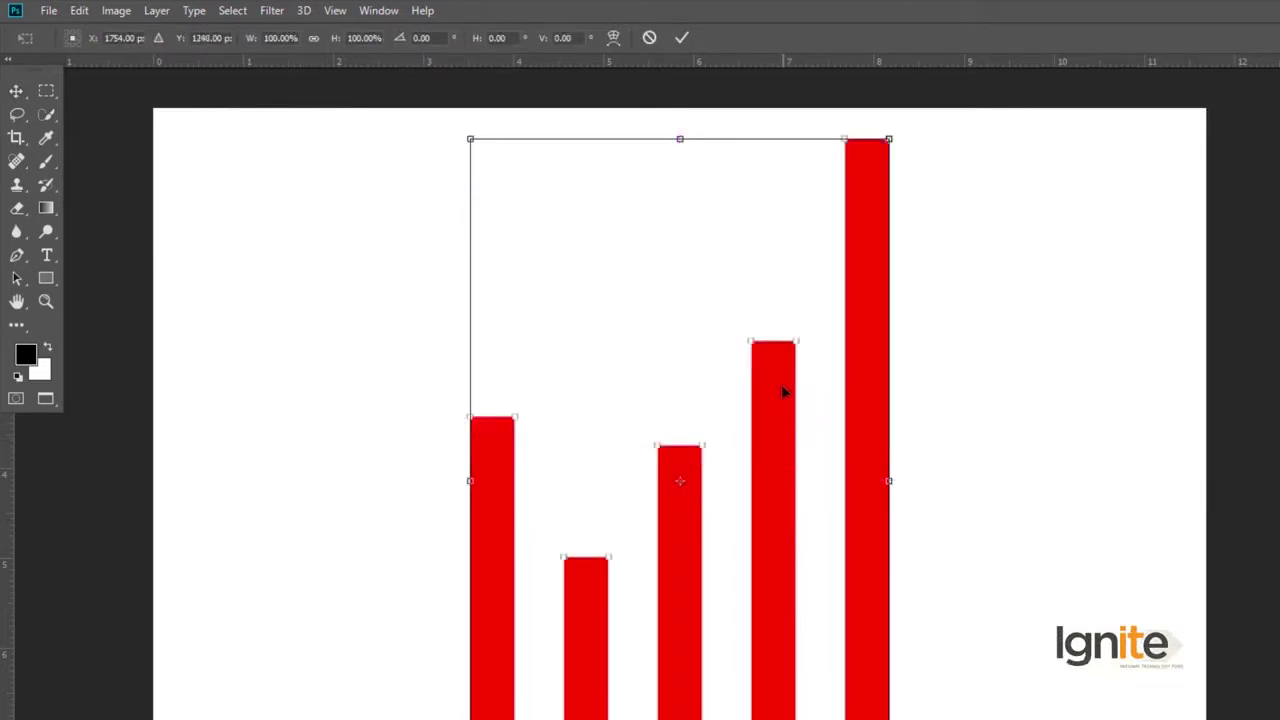
pyautogui.press('Return')
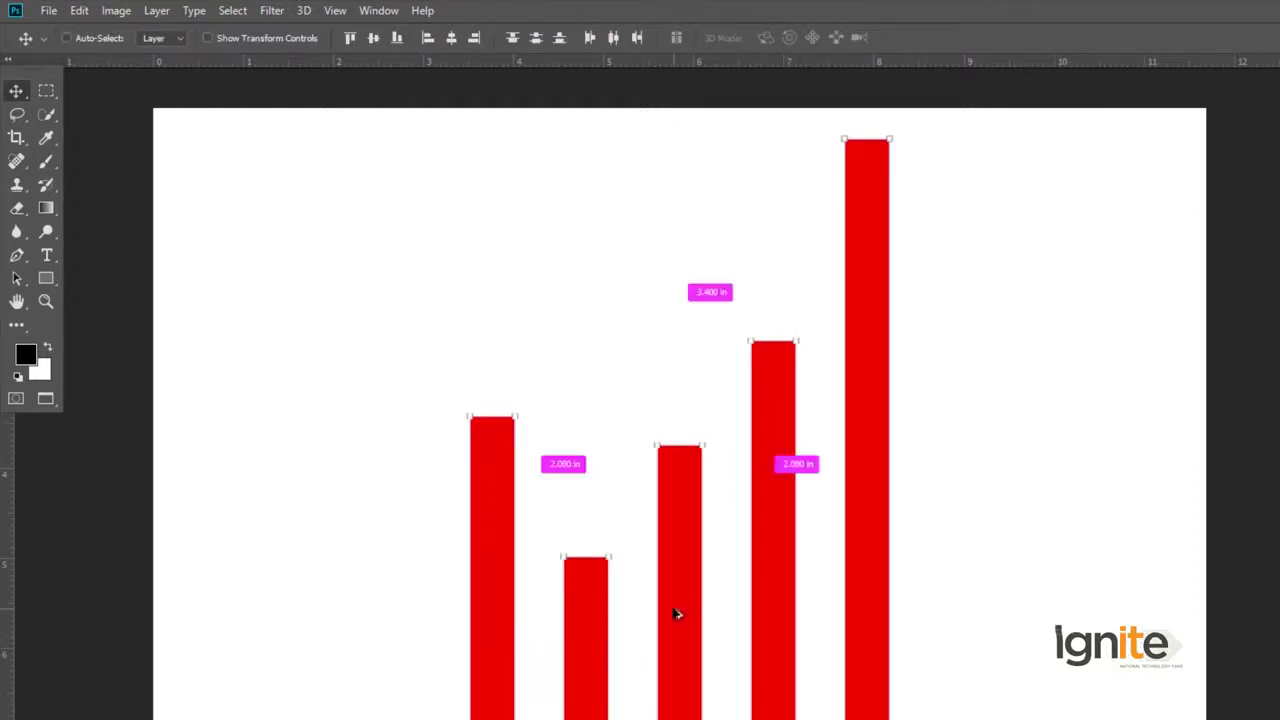
pyautogui.hotkey('ctrl', 'z')
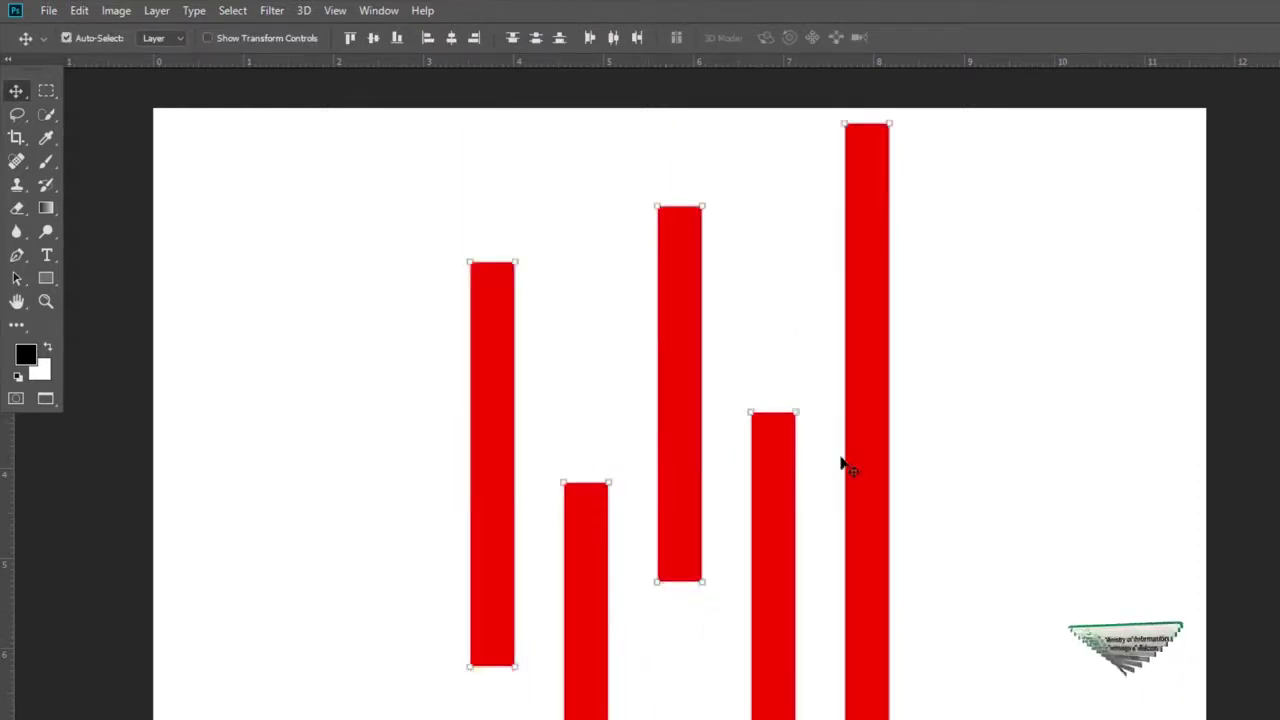
# Step: Scale the bars slightly smaller, move them up, and align their vertical centres
pyautogui.hotkey('ctrl', 't')
pyautogui.moveTo(887, 127); pyautogui.dragTo(861, 174)
pyautogui.moveTo(779, 343); pyautogui.dragTo(762, 296)
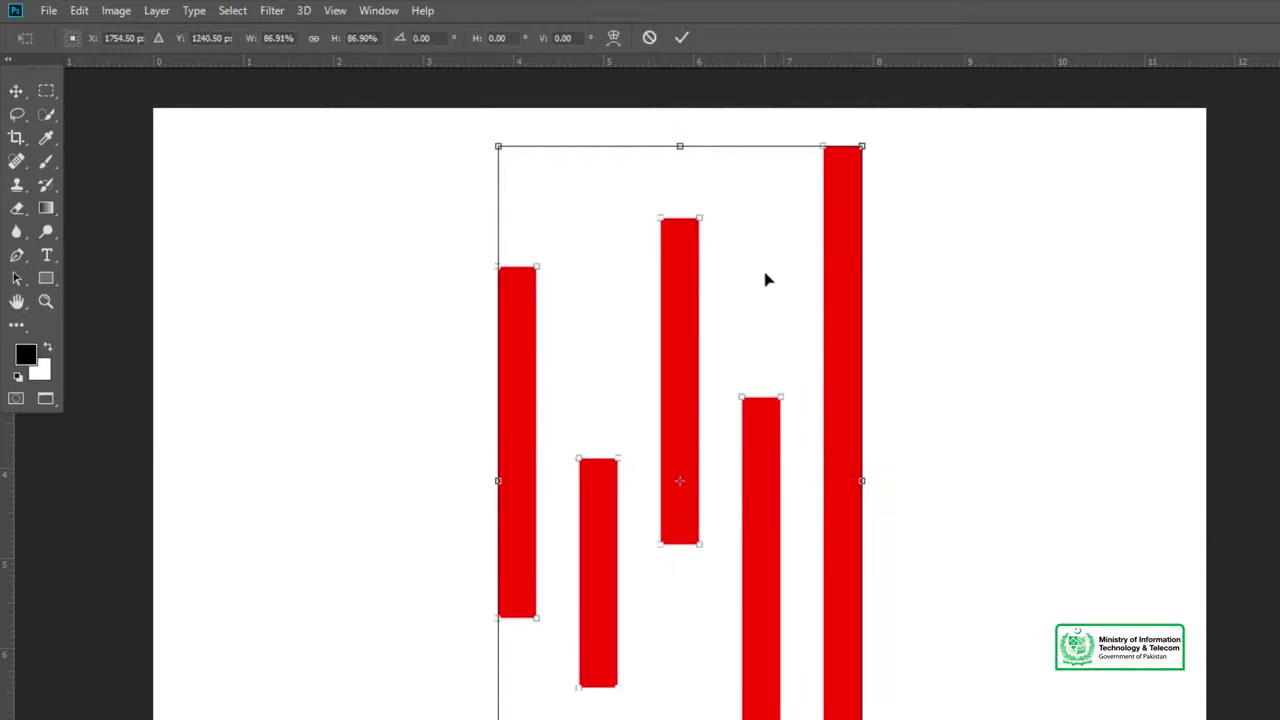
pyautogui.click(757, 350)
pyautogui.press('Return')
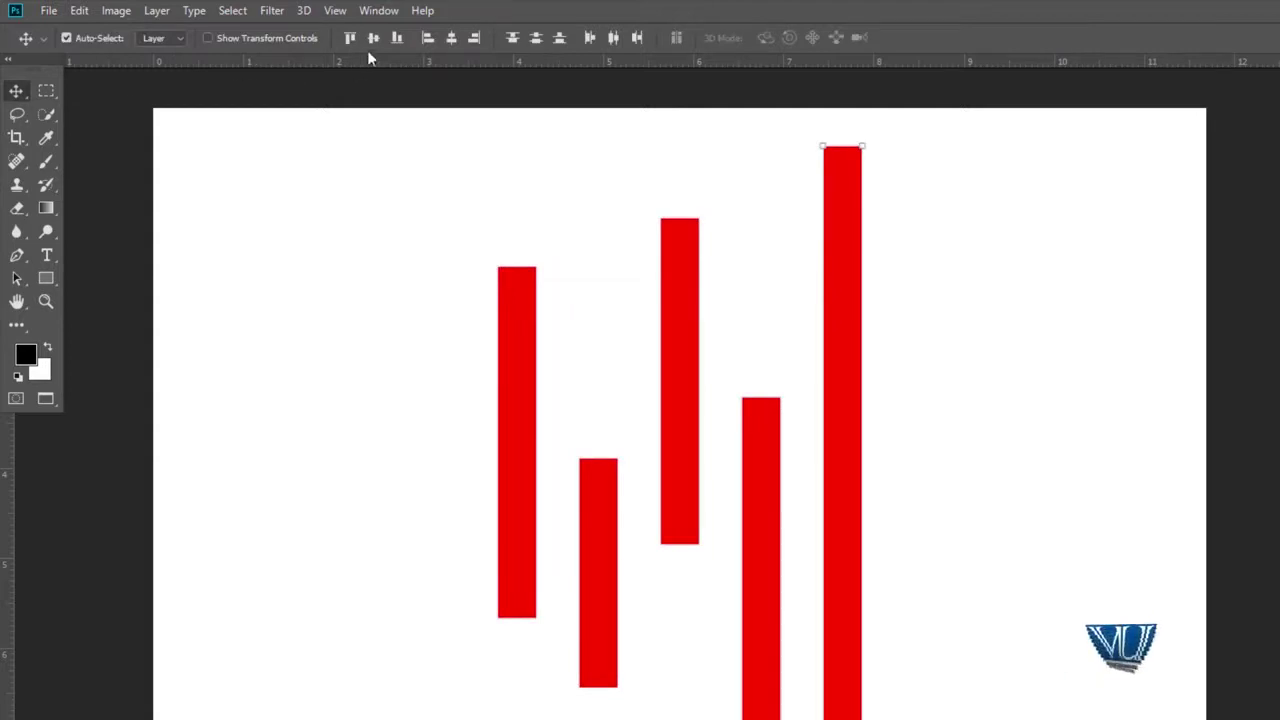
pyautogui.click(372, 38)
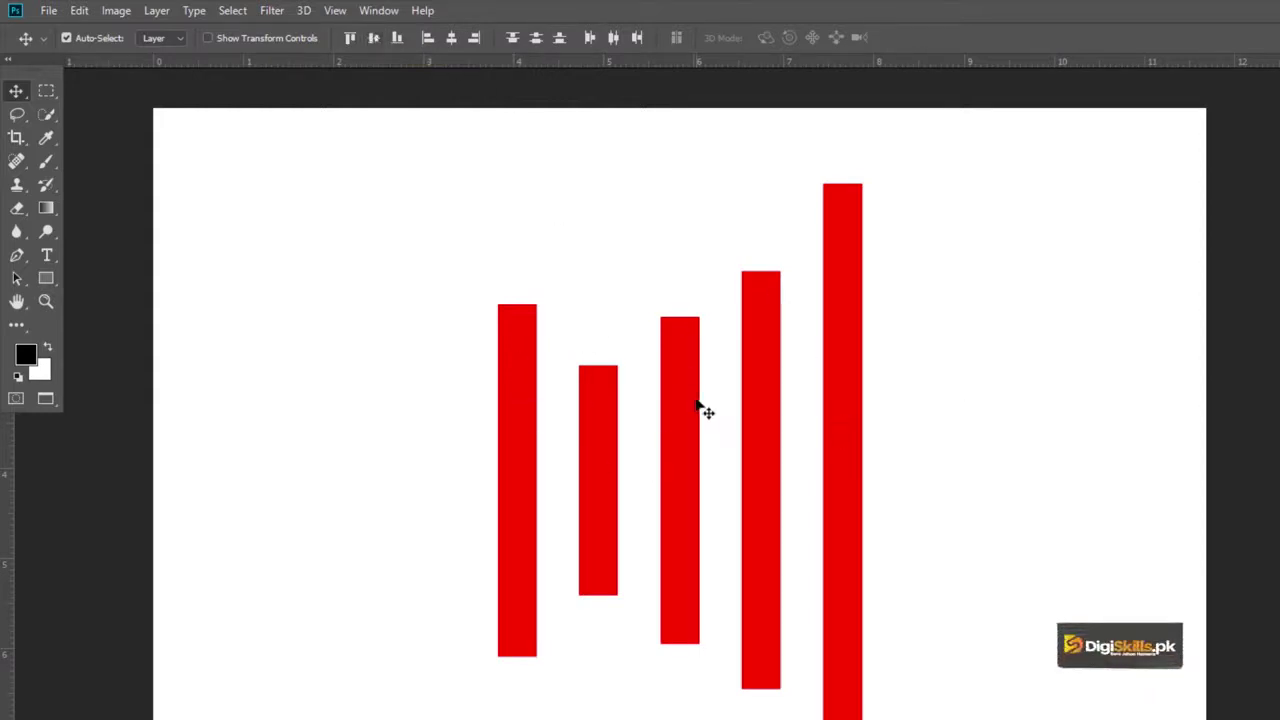
# Step: Undo the alignment, rotate the bars 90° to lie horizontal, and close Alignment of Layers.psd
pyautogui.hotkey('ctrl', 'z')
pyautogui.hotkey('ctrl', 't')
pyautogui.moveTo(968, 211); pyautogui.dragTo(951, 621)
pyautogui.press('Return')
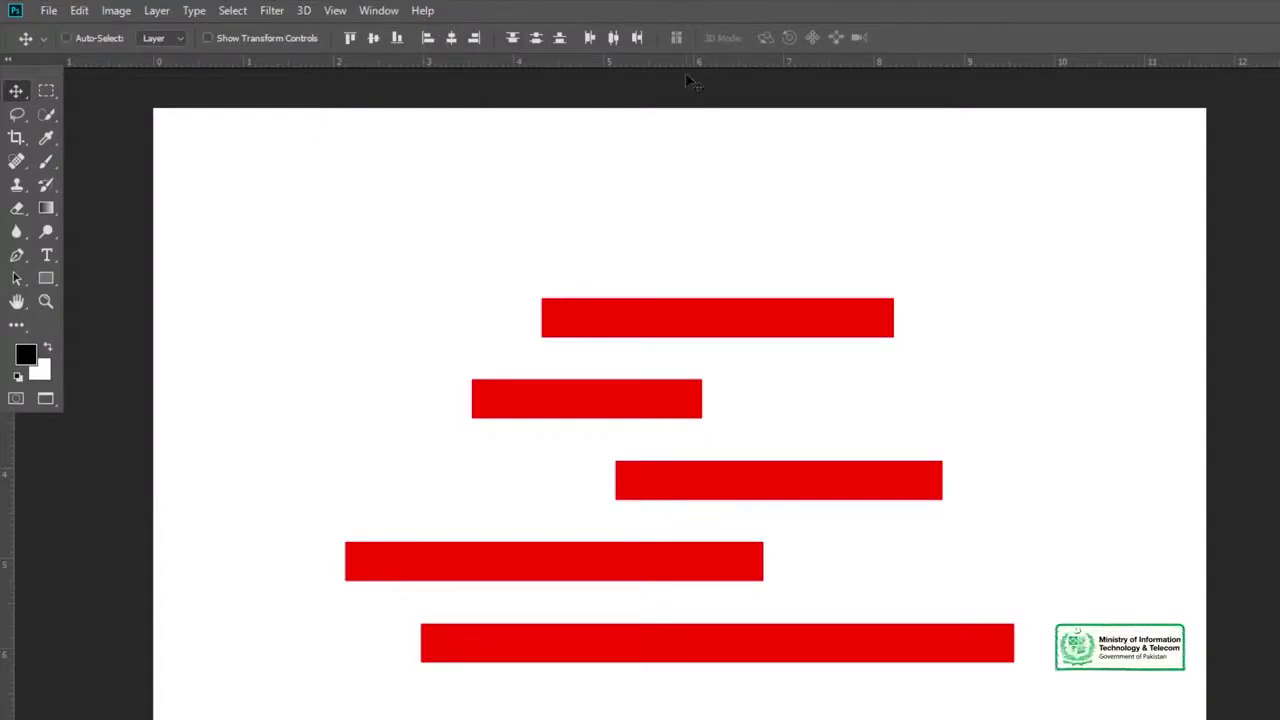
pyautogui.hotkey('ctrl', 'w')
# Step: Answer the save prompt, then open the portrait jpg by dragging it from the lesson folder
pyautogui.click(651, 268)
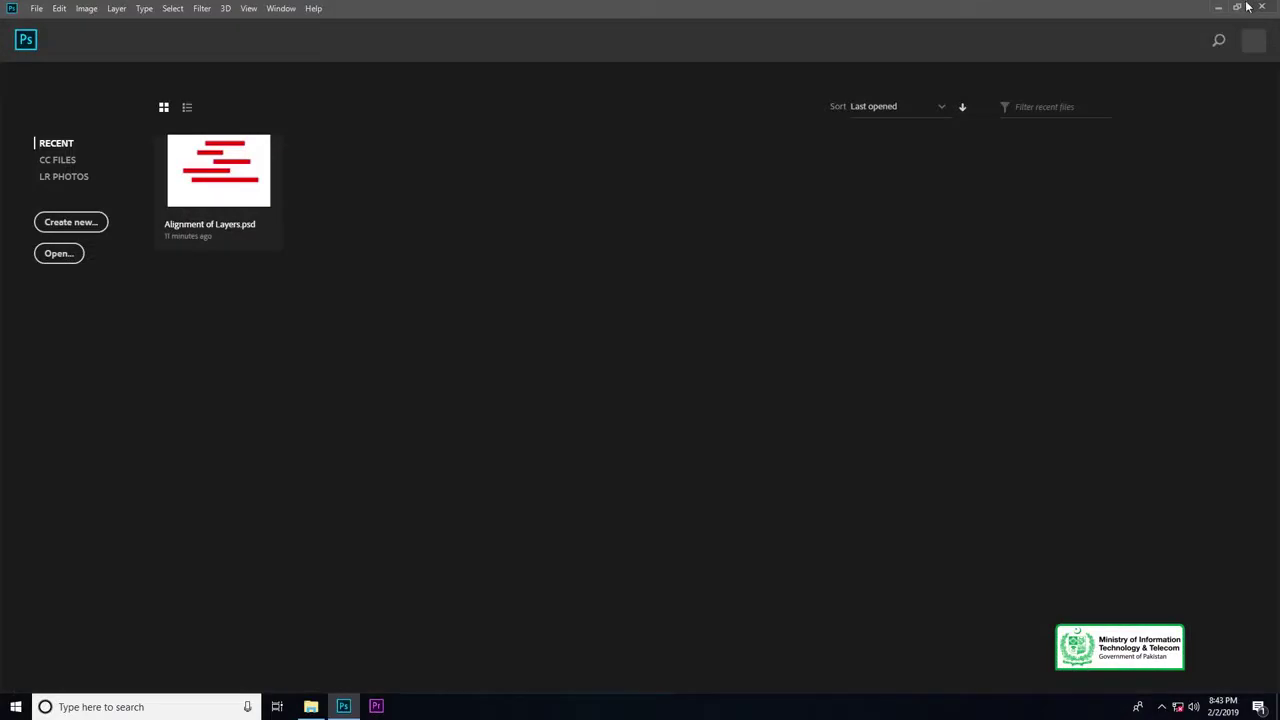
pyautogui.click(1215, 9)
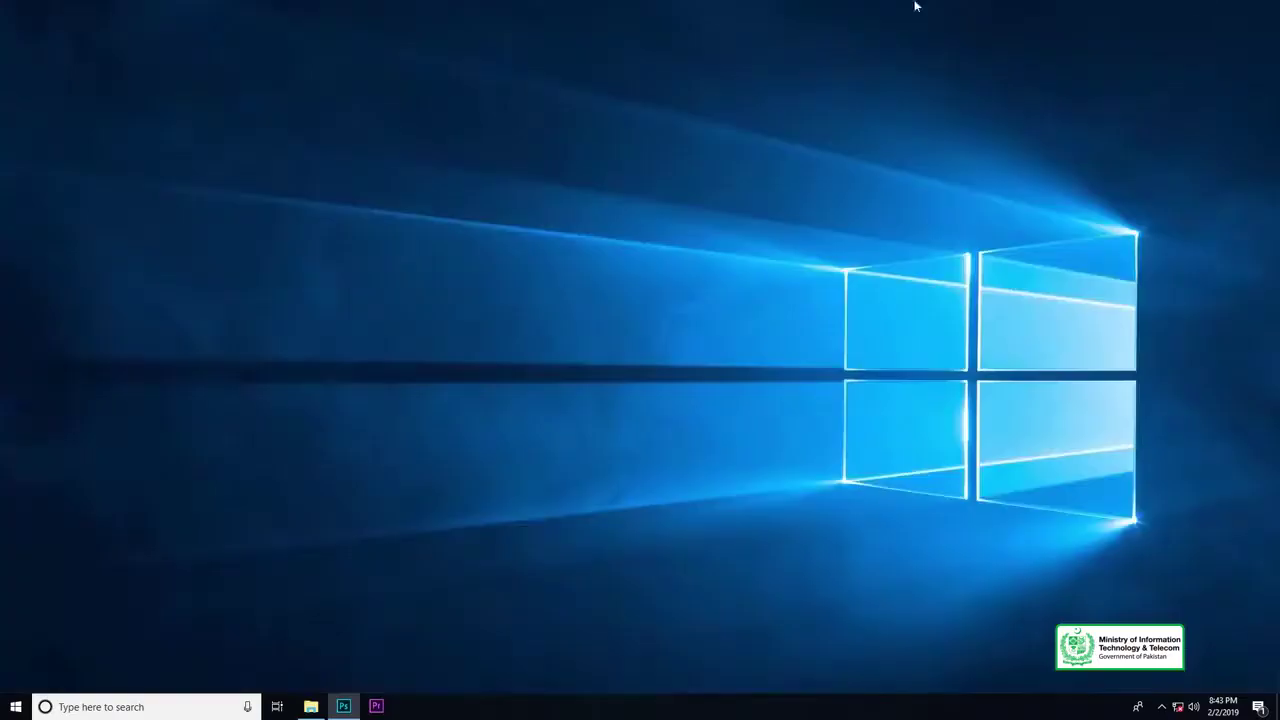
pyautogui.click(311, 707)
pyautogui.moveTo(210, 98); pyautogui.dragTo(540, 342)
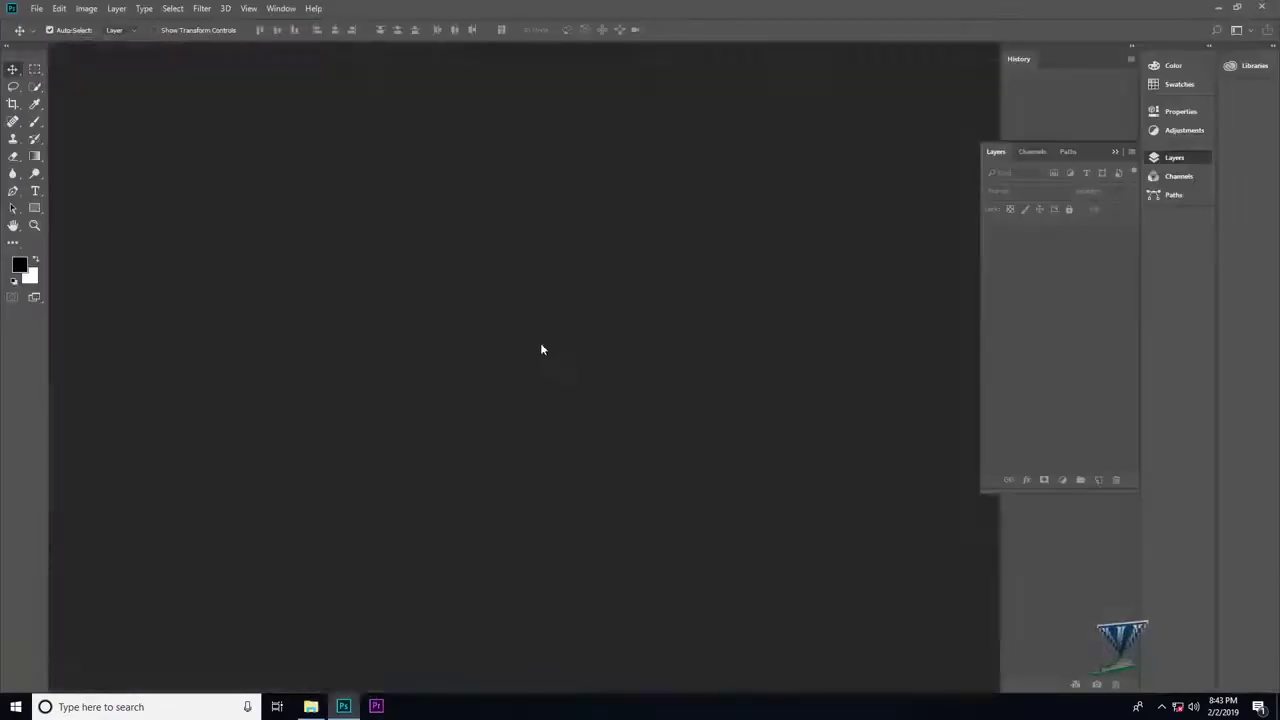
# Step: Convert the locked Background into Layer 0
pyautogui.doubleClick(1030, 232)
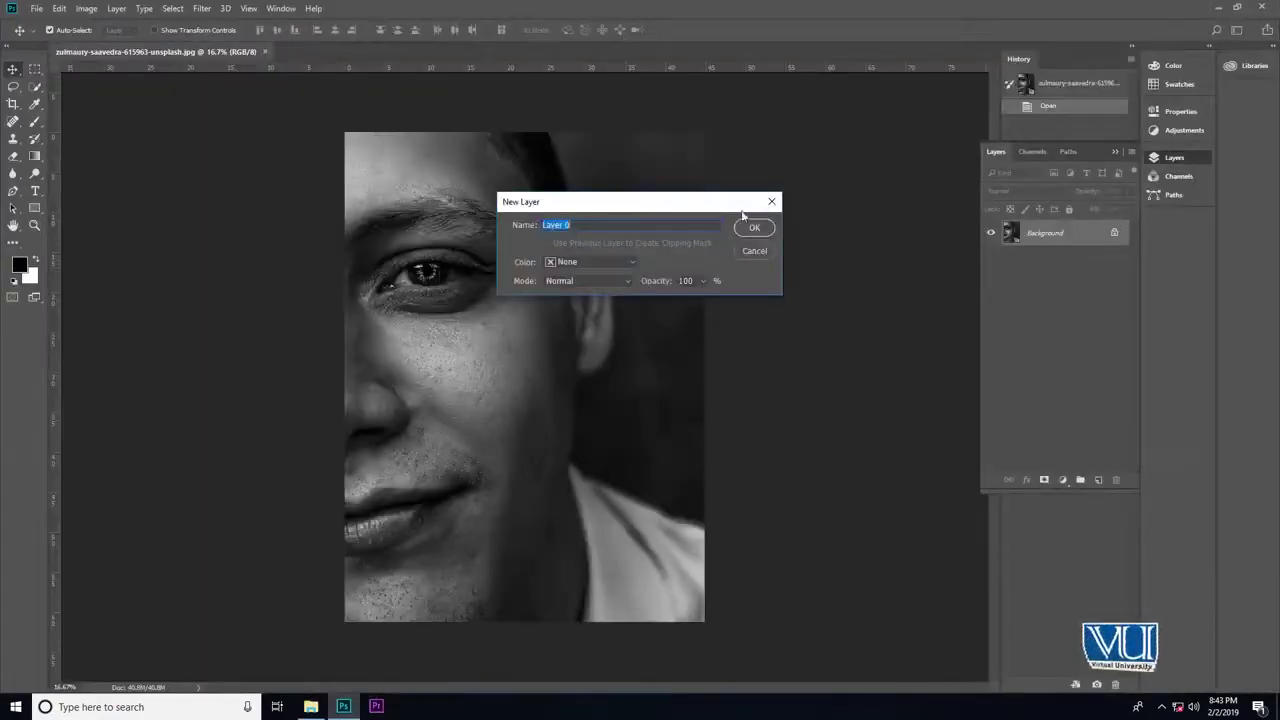
pyautogui.click(752, 214)
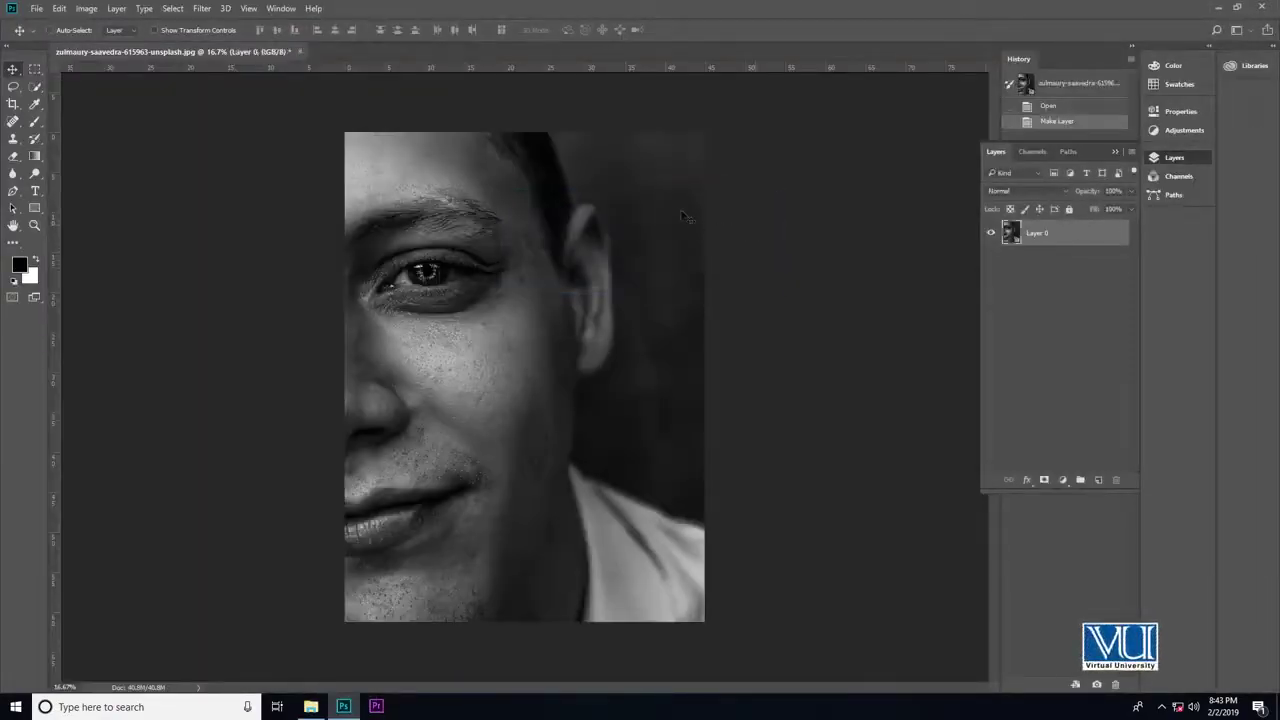
pyautogui.hotkey('ctrl', 'n')
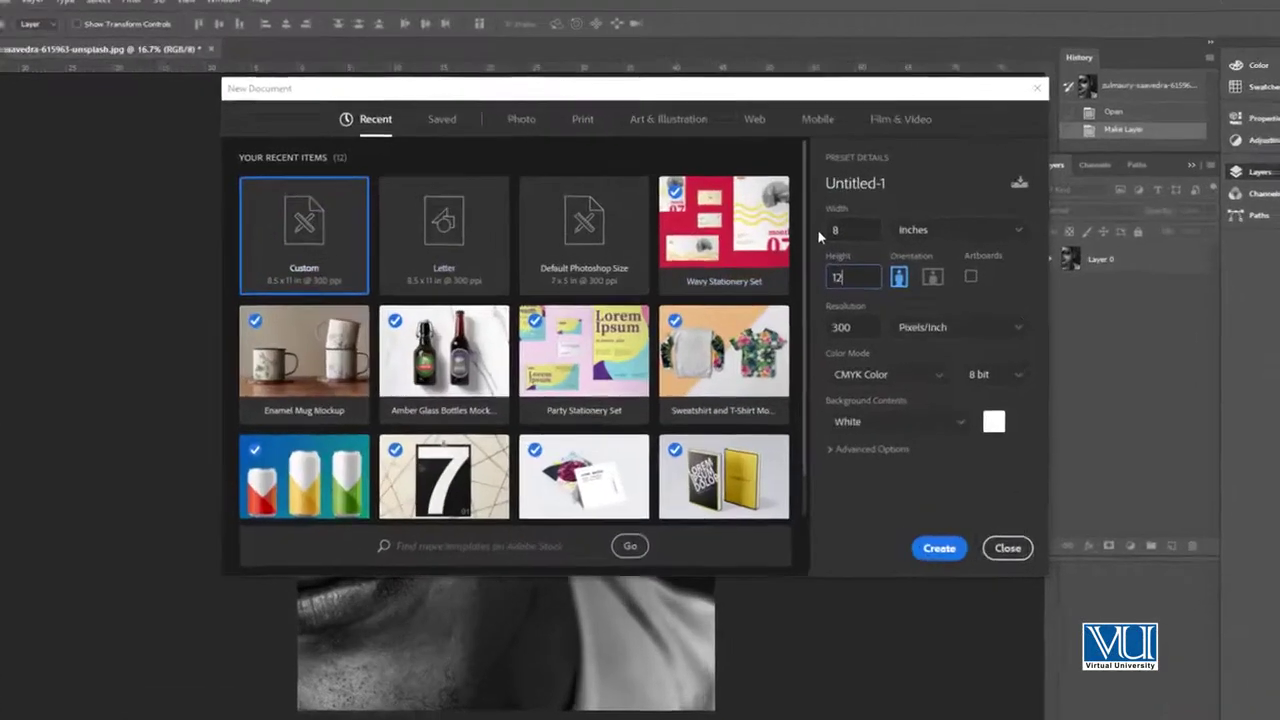
# Step: Create a new landscape document 12 inches wide by 8 inches high
pyautogui.write('12')
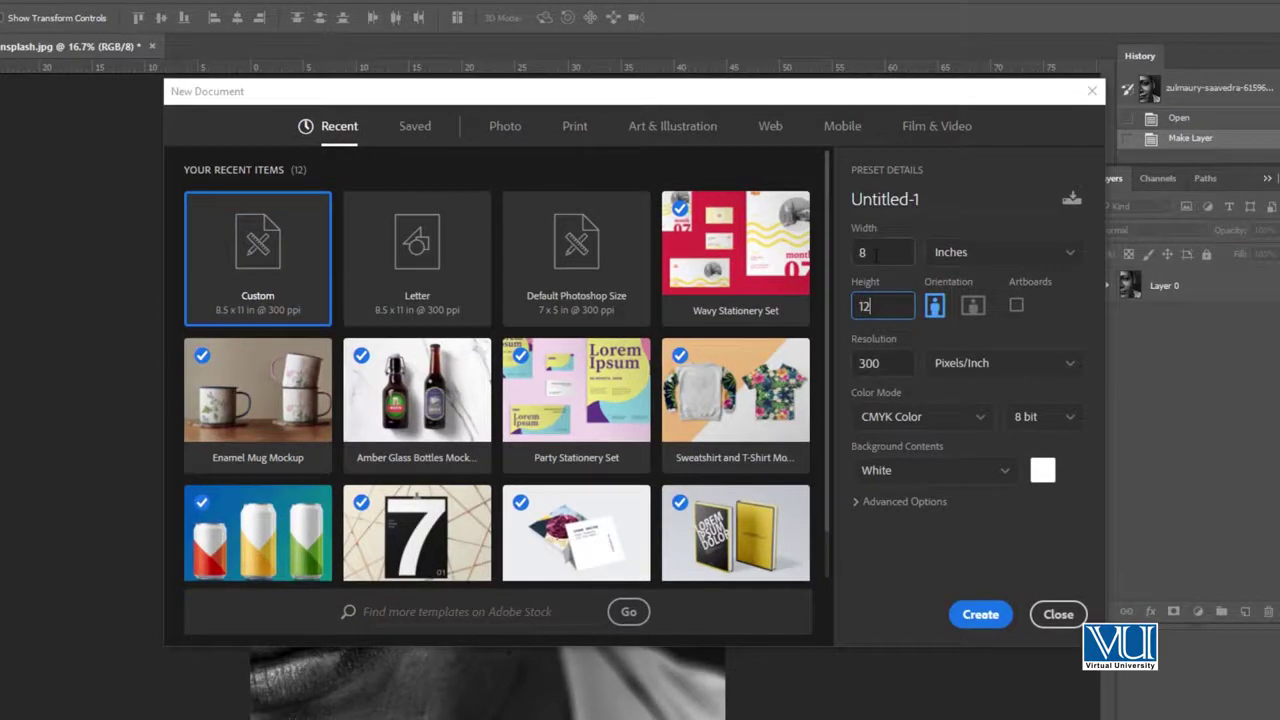
pyautogui.doubleClick(876, 253)
pyautogui.write('12')
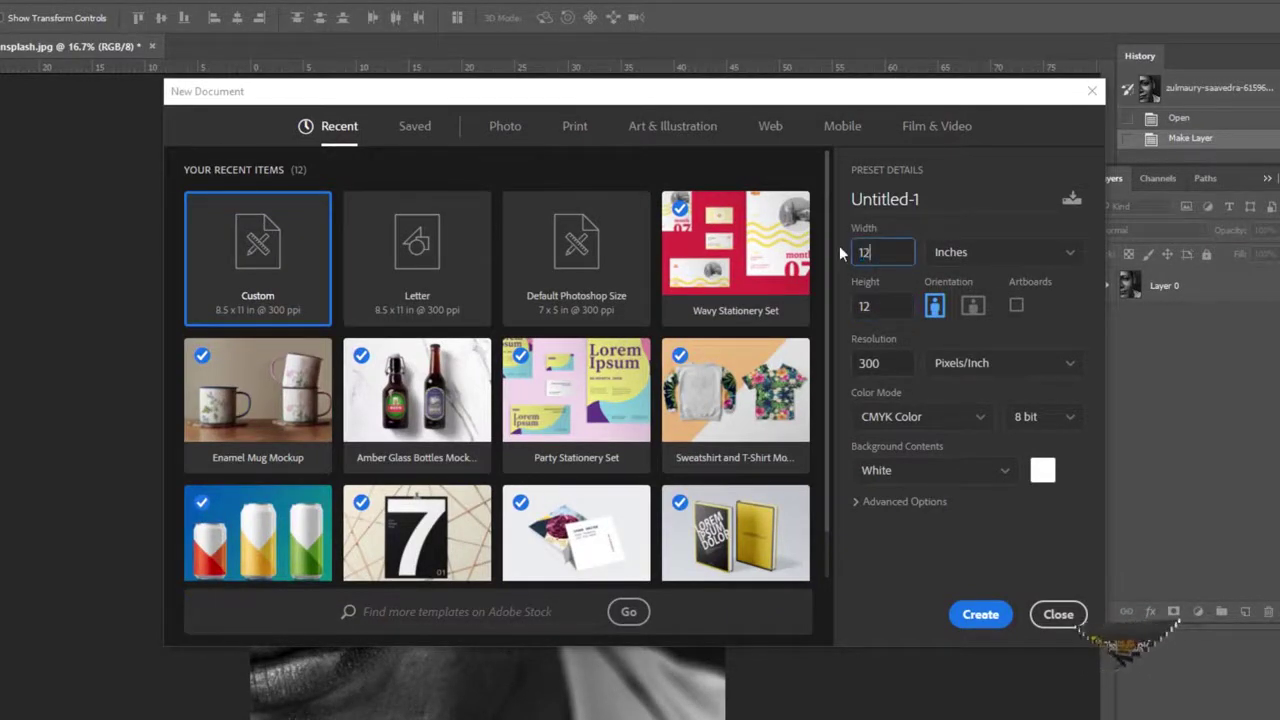
pyautogui.press('Tab')
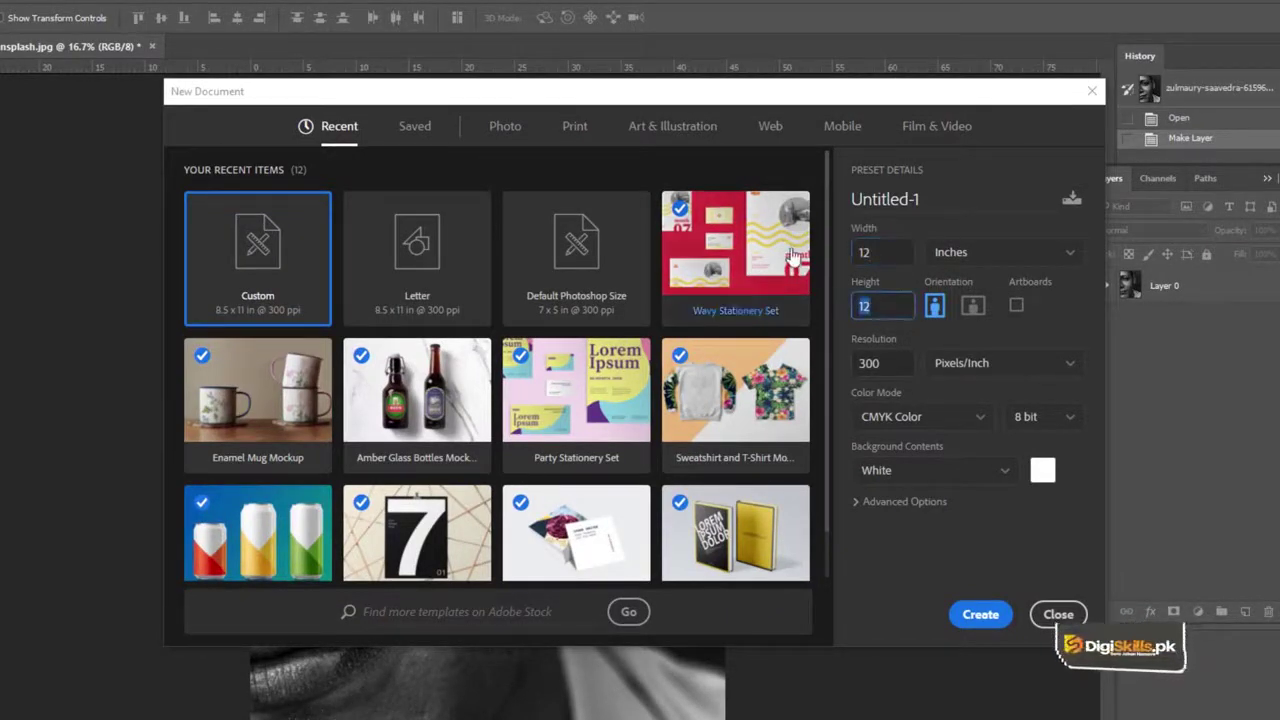
pyautogui.write('8')
pyautogui.click(975, 300)
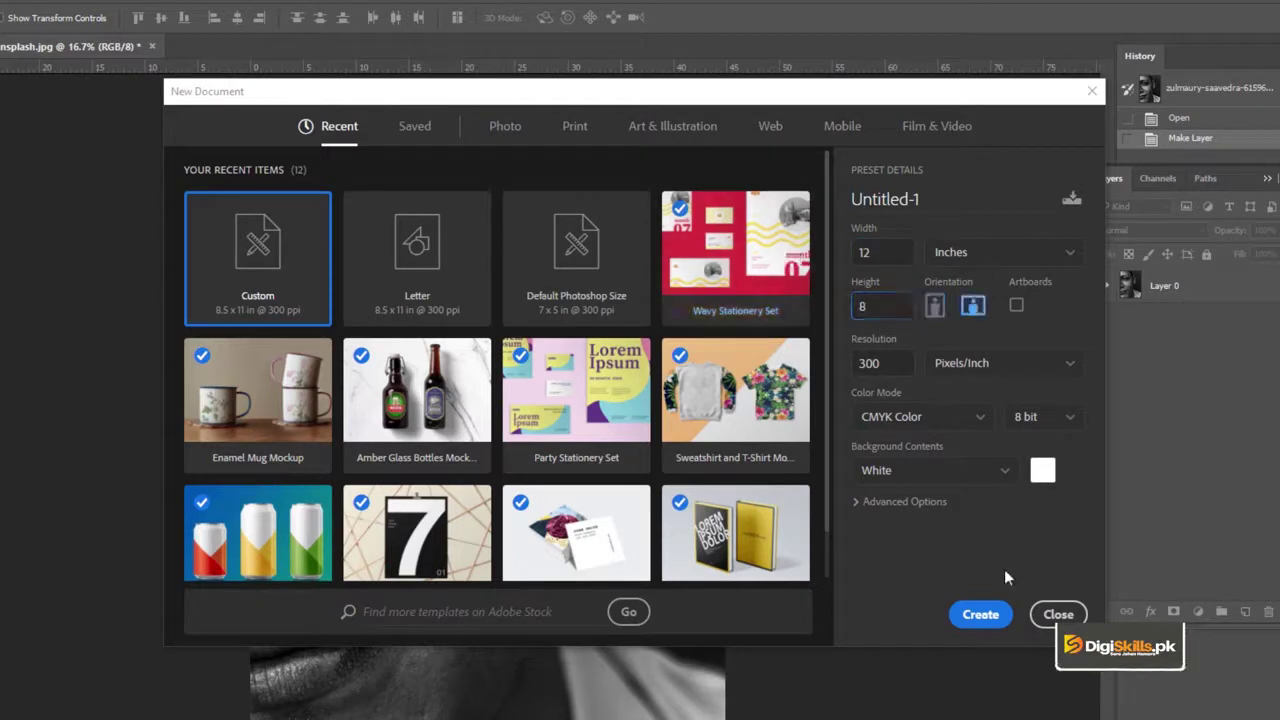
pyautogui.click(981, 615)
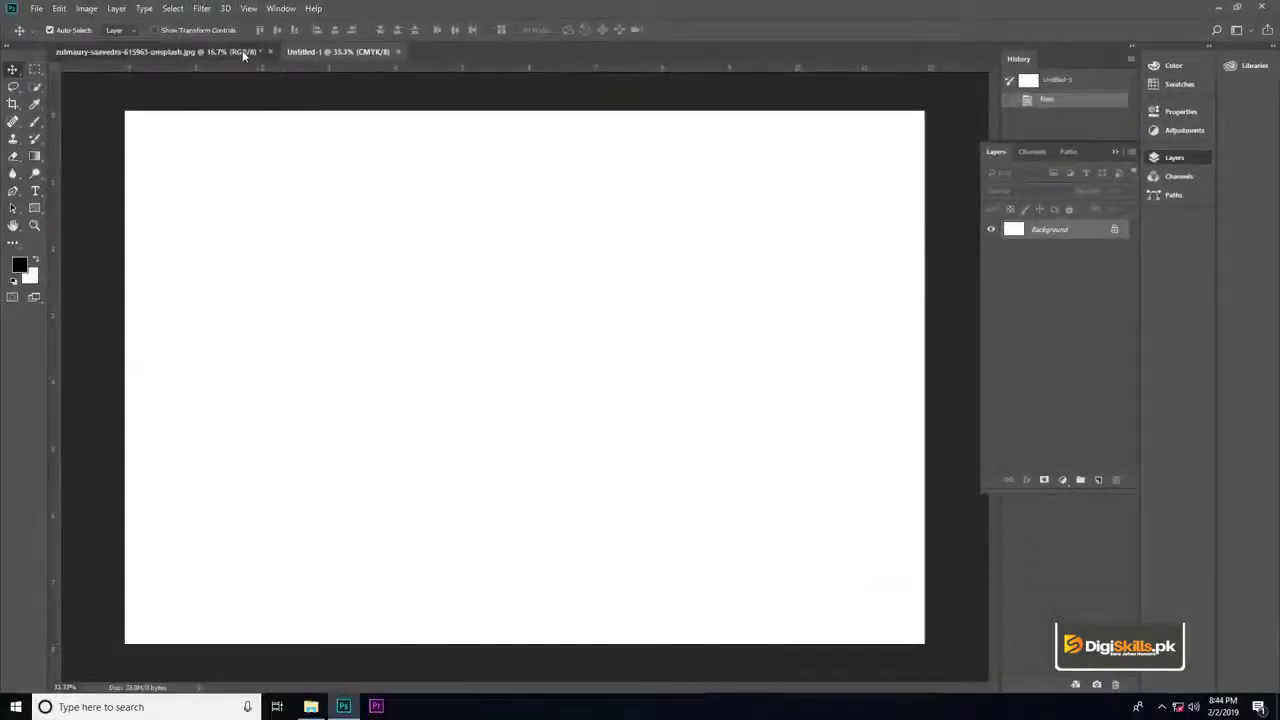
# Step: Copy the portrait layer into Untitled-1 and close the original photo
pyautogui.moveTo(242, 50); pyautogui.dragTo(220, 162)
pyautogui.moveTo(328, 248); pyautogui.dragTo(657, 252)
pyautogui.click(404, 161)
# Step: Close the photo without saving and scale the pasted portrait down to about 25%
pyautogui.click(645, 268)
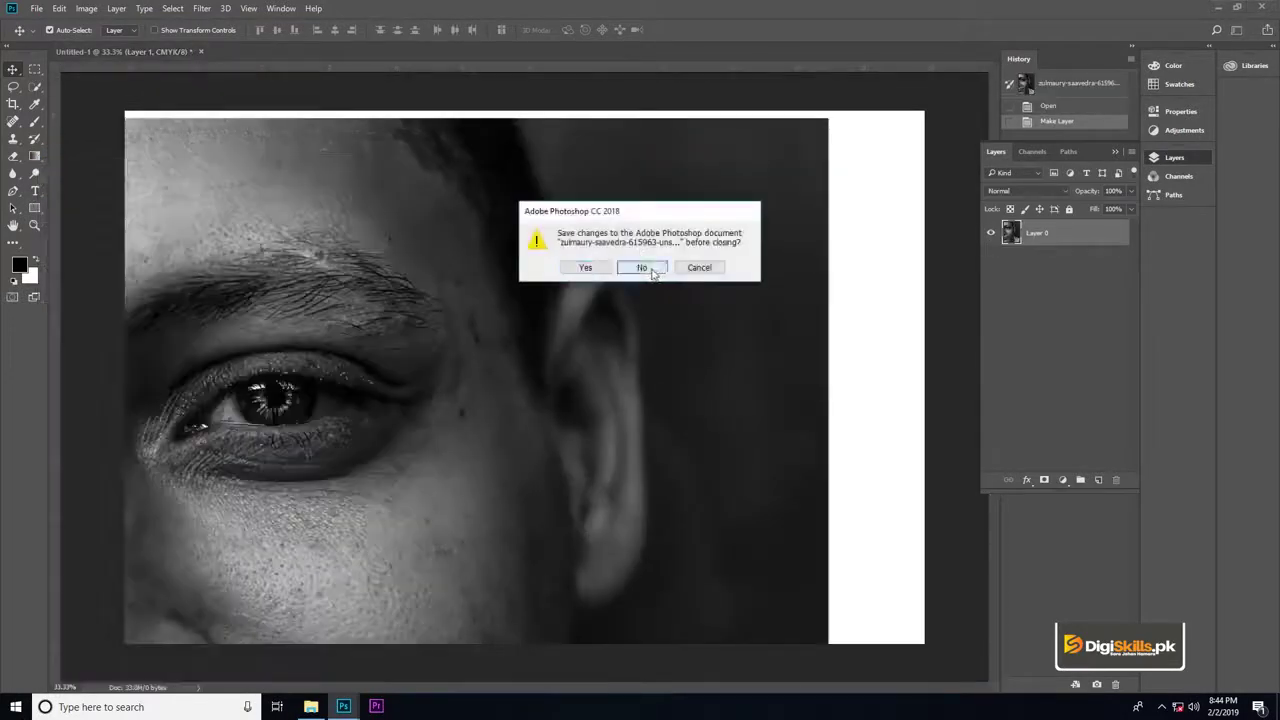
pyautogui.hotkey('ctrl', '-')
pyautogui.hotkey('ctrl', '-')
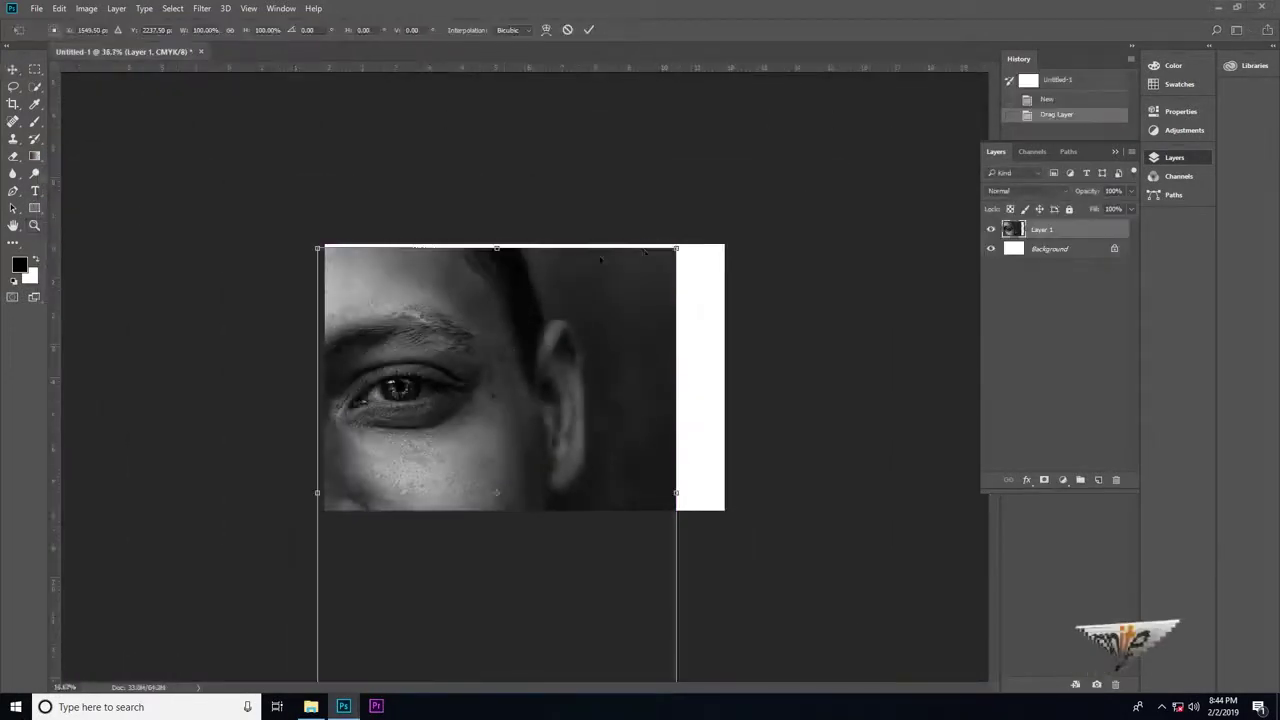
pyautogui.hotkey('ctrl', 't')
pyautogui.moveTo(672, 246); pyautogui.dragTo(422, 262)
pyautogui.moveTo(455, 411); pyautogui.dragTo(456, 404)
pyautogui.press('Return')
# Step: Duplicate the portrait, placing the copy to the right
pyautogui.hotkey('ctrl', '+')
pyautogui.click(1114, 248)
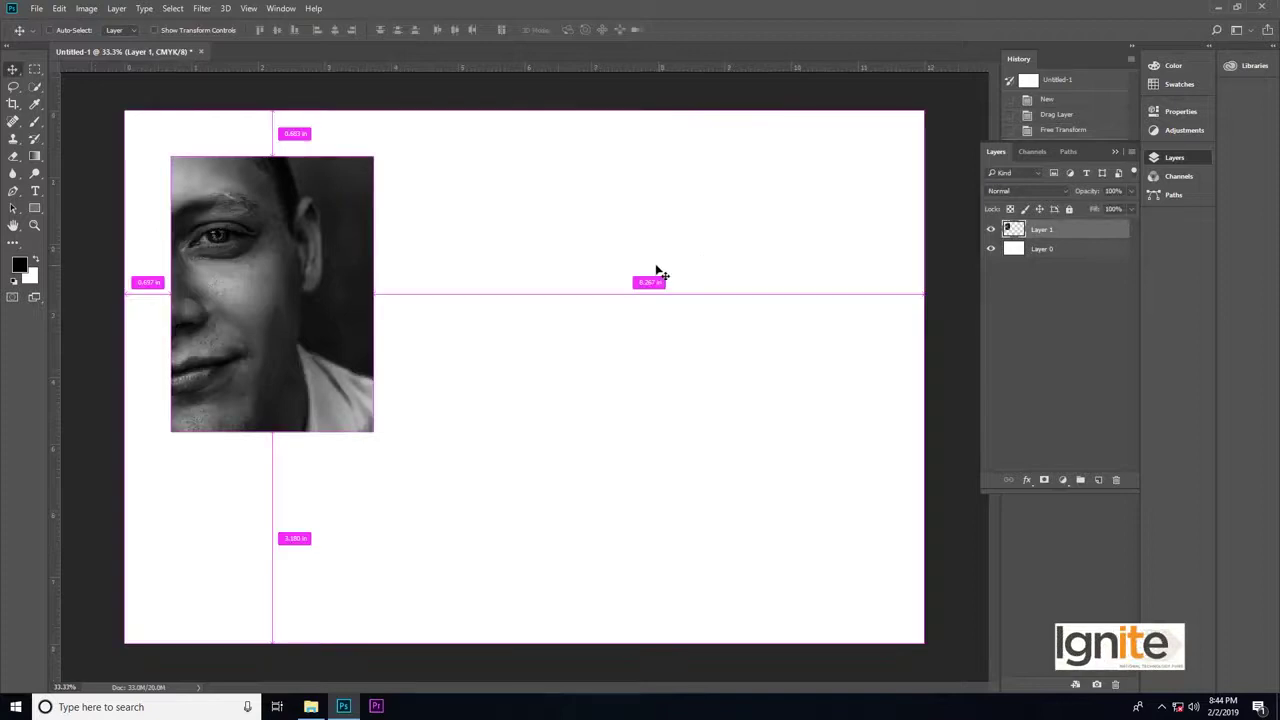
pyautogui.moveTo(292, 260); pyautogui.dragTo(791, 220)
# Step: Move the middle portrait lower-right and the left portrait (Layer 1) up-left
pyautogui.click(462, 333)
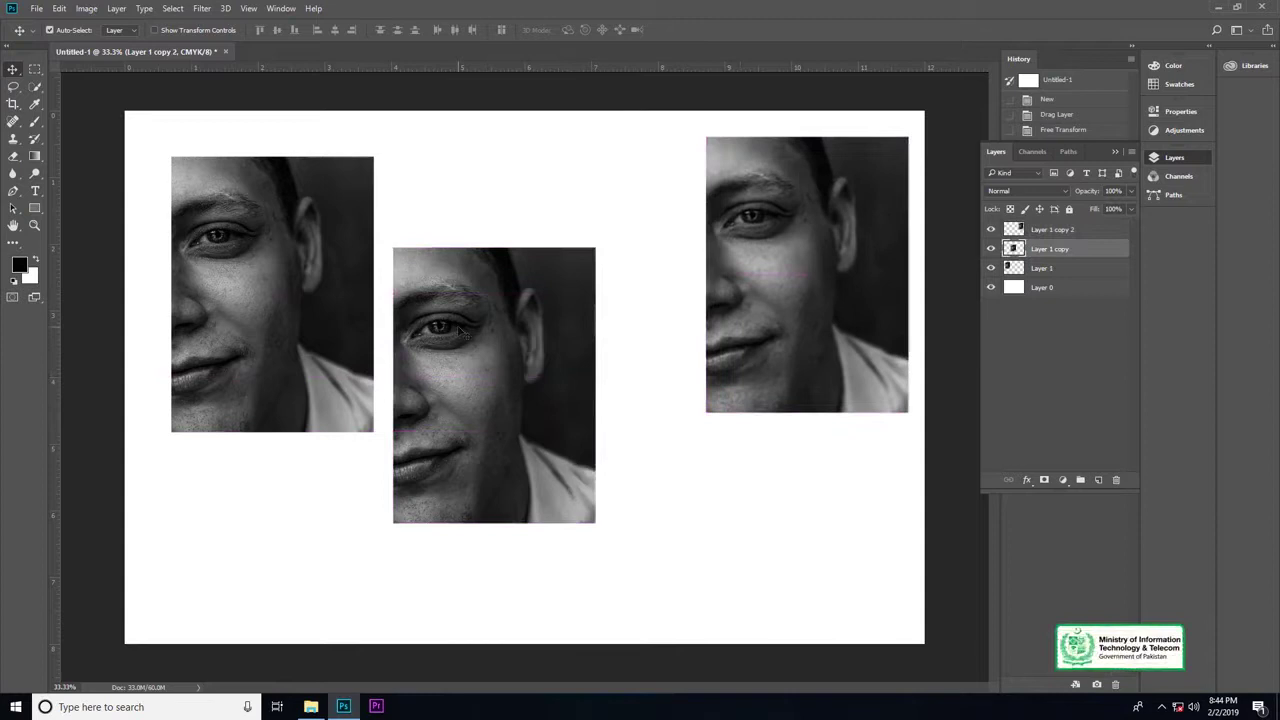
pyautogui.moveTo(460, 333); pyautogui.dragTo(502, 383)
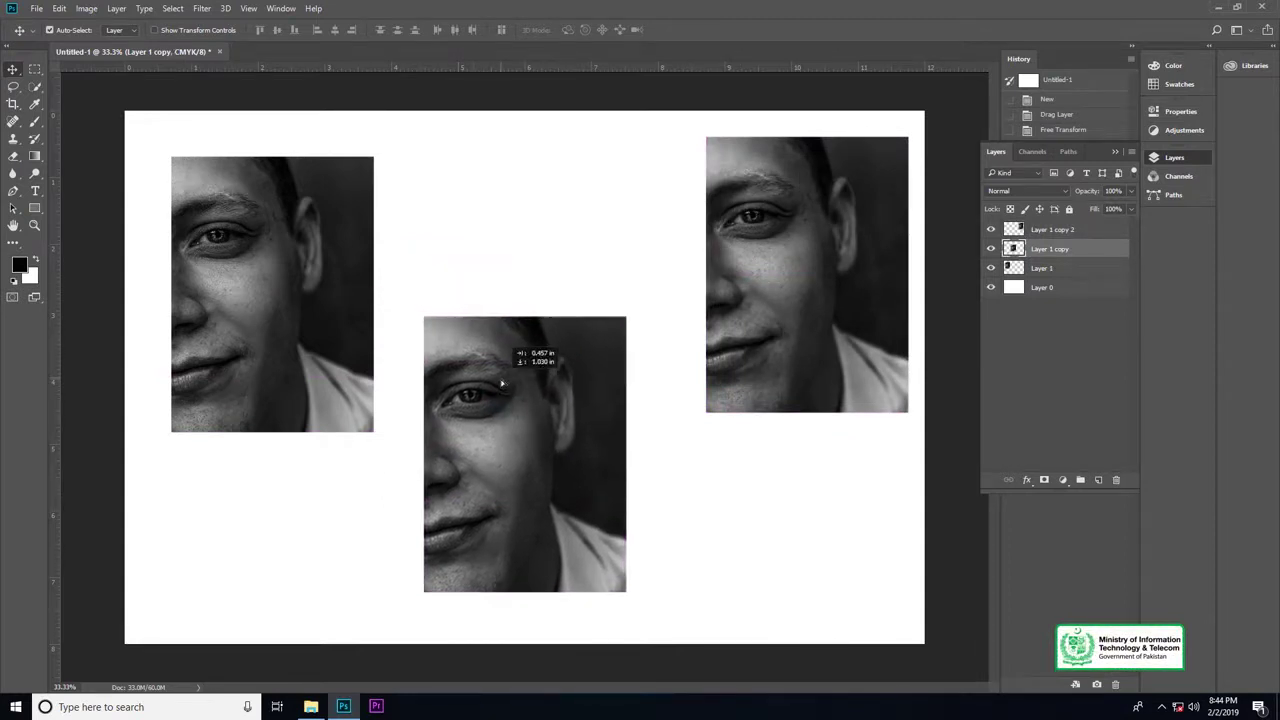
pyautogui.rightClick(332, 256)
pyautogui.click(345, 251)
pyautogui.moveTo(318, 214); pyautogui.dragTo(288, 178)
# Step: Select Layer 1 through Layer 1 copy 2 together in the Layers panel
pyautogui.click(1038, 230)
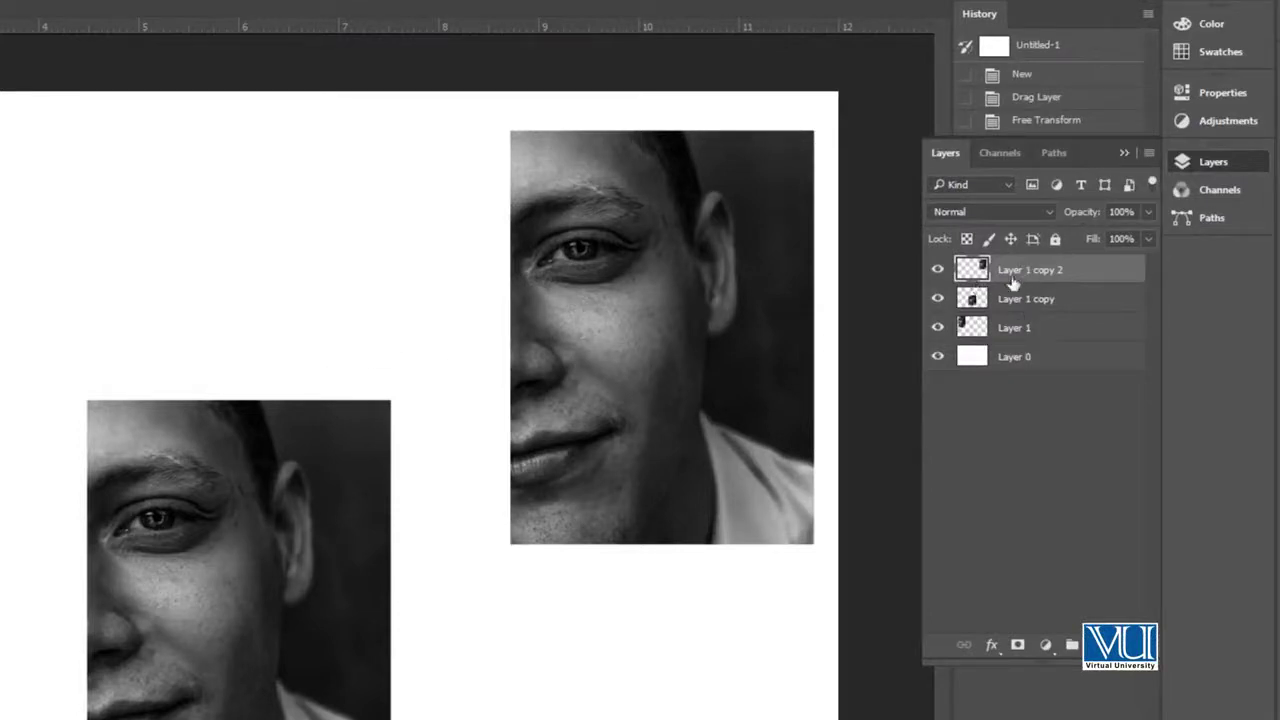
pyautogui.click(1024, 328)
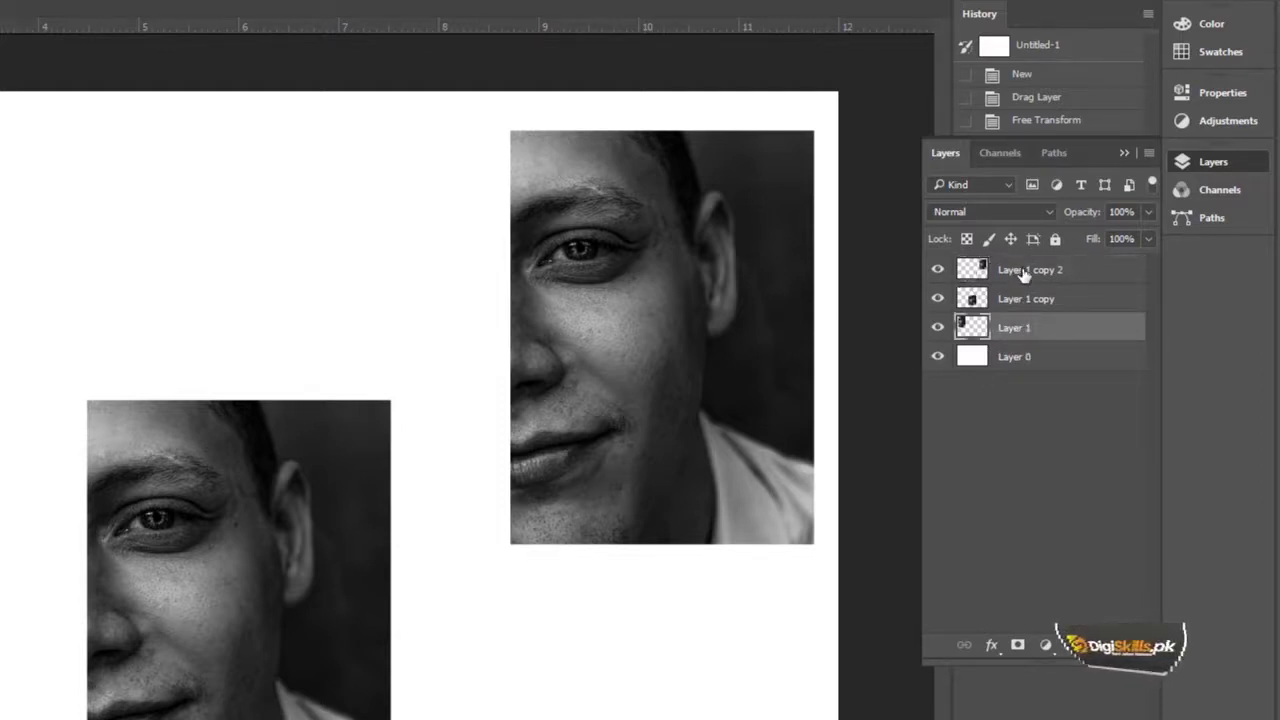
pyautogui.keyDown('shift'); pyautogui.click(1024, 274); pyautogui.keyUp('shift')
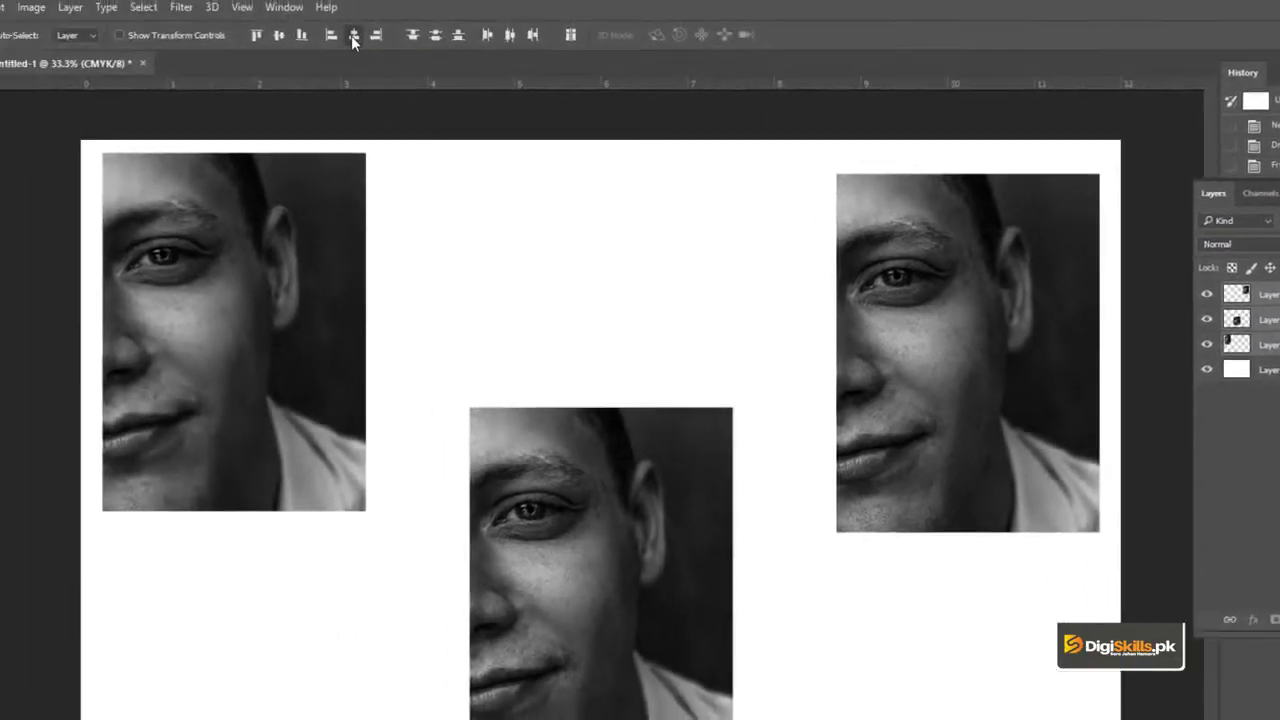
# Step: Align the three portrait copies on their vertical centres so they sit level in one row
pyautogui.click(353, 36)
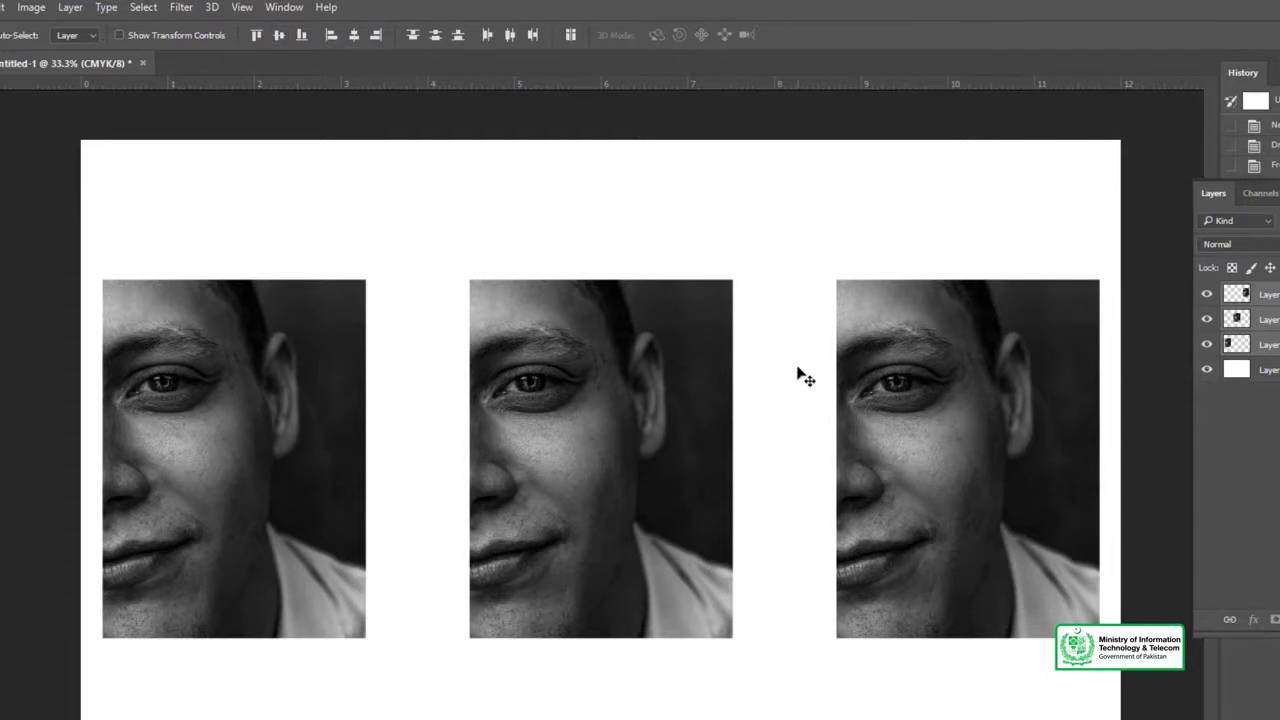
# Step: Align the three portraits on their horizontal centres, then drag them apart into a vertical column
pyautogui.click(351, 38)
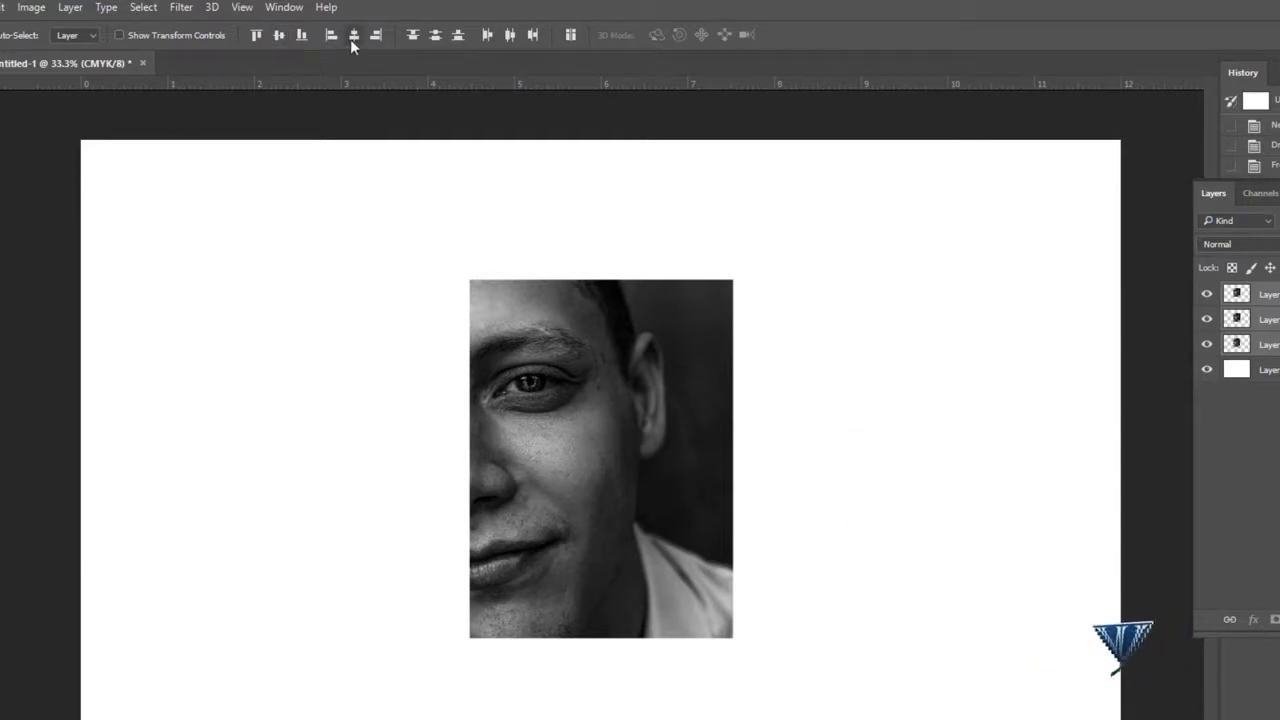
pyautogui.click(586, 391)
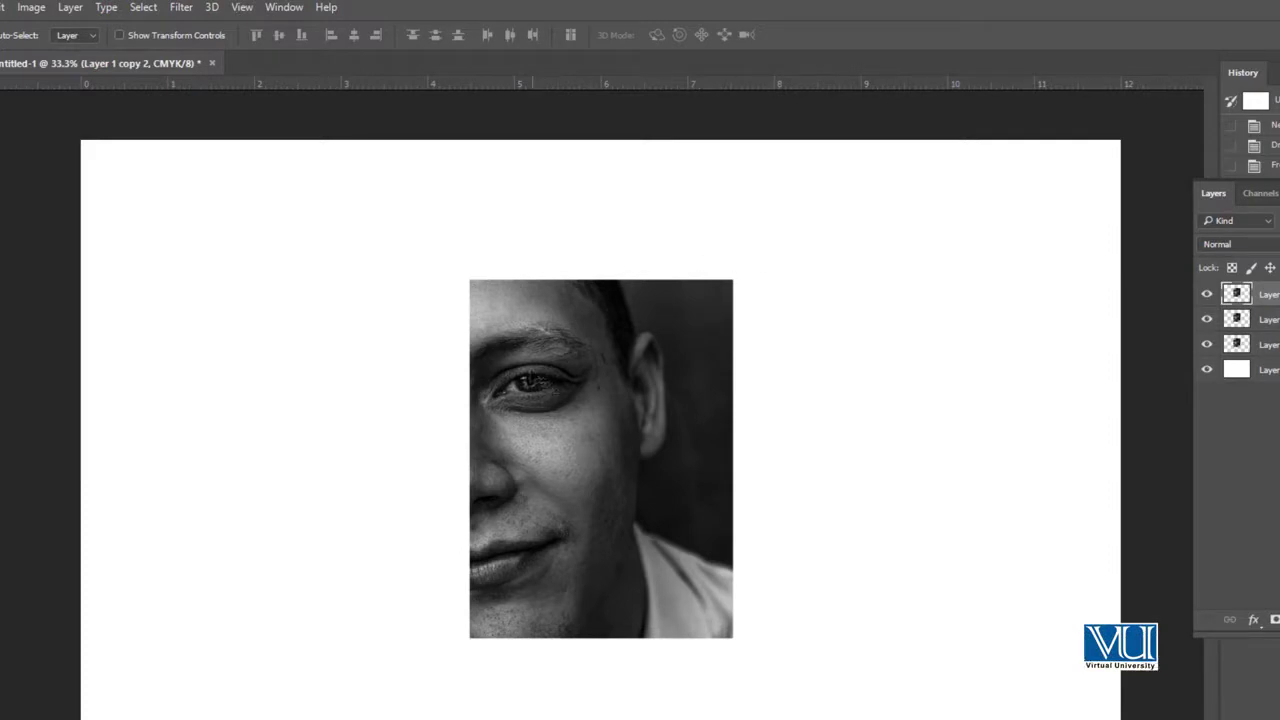
pyautogui.moveTo(586, 401); pyautogui.dragTo(586, 269)
pyautogui.moveTo(641, 631); pyautogui.dragTo(657, 593)
pyautogui.moveTo(622, 401); pyautogui.dragTo(621, 556)
pyautogui.click(620, 541)
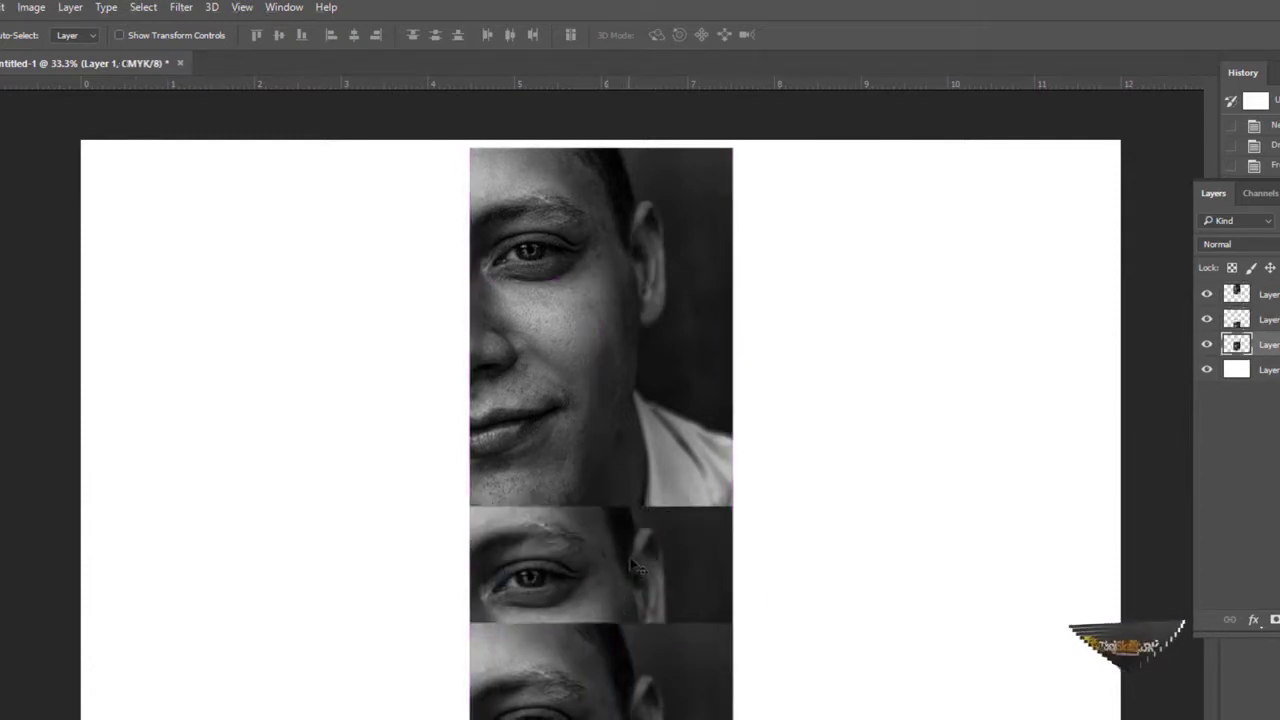